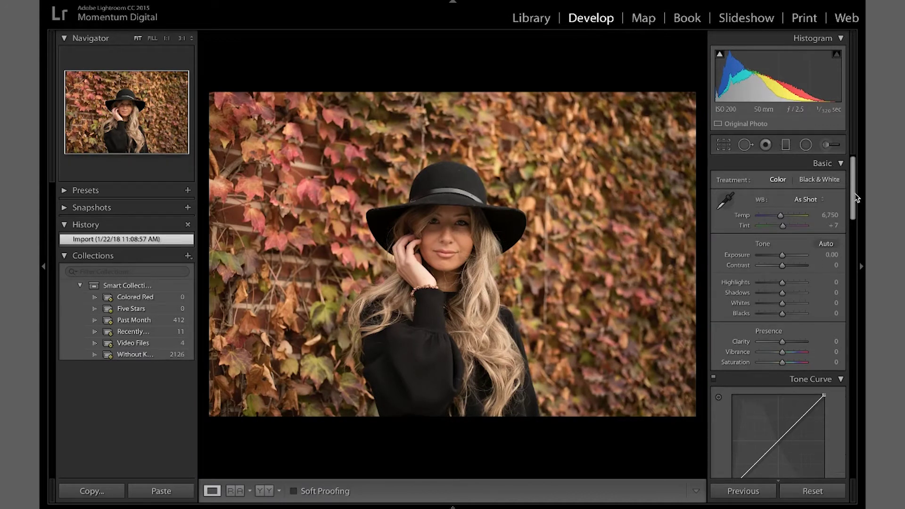
Crop the portrait to a custom aspect by trimming the left and right sides of the photo.
{"action": "scroll", "coordinate": [857, 198], "scroll_direction": "down", "scroll_amount": 1}
{"action": "left_click", "coordinate": [725, 145]}
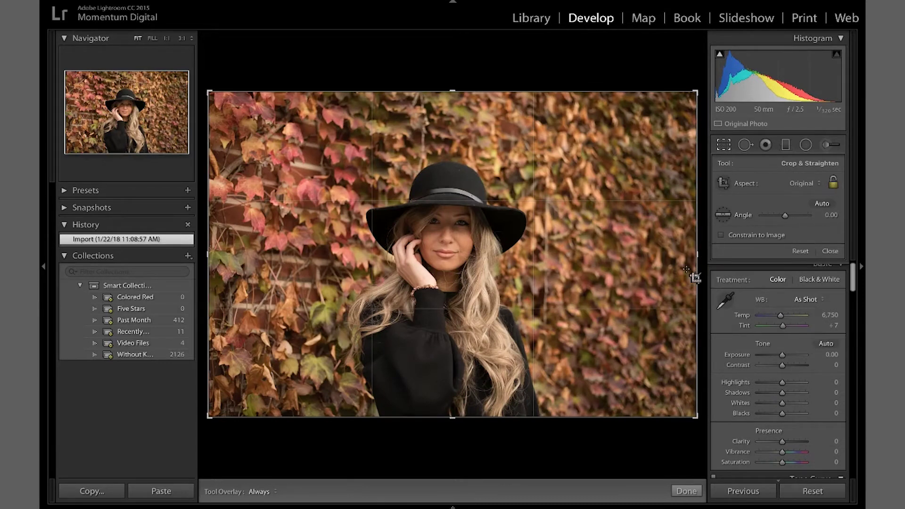
{"action": "left_click_drag", "start_coordinate": [683, 256], "coordinate": [654, 257]}
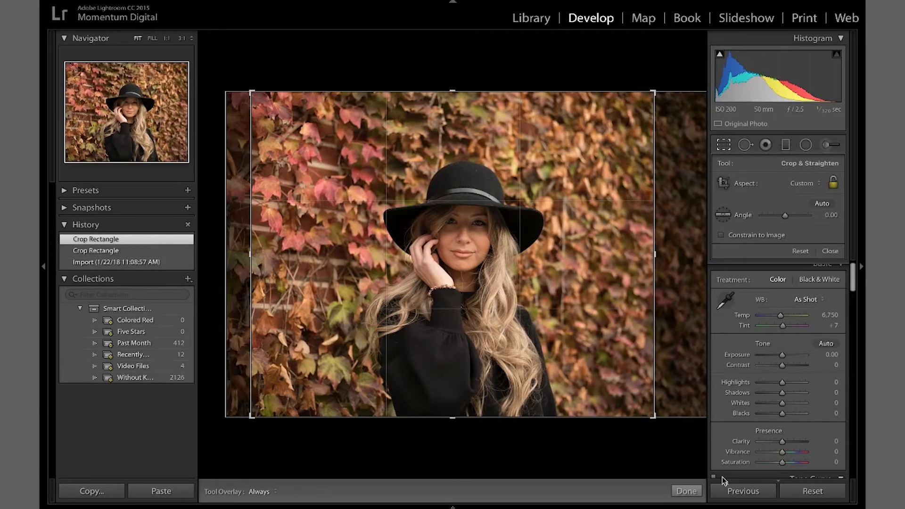
{"action": "left_click", "coordinate": [687, 490]}
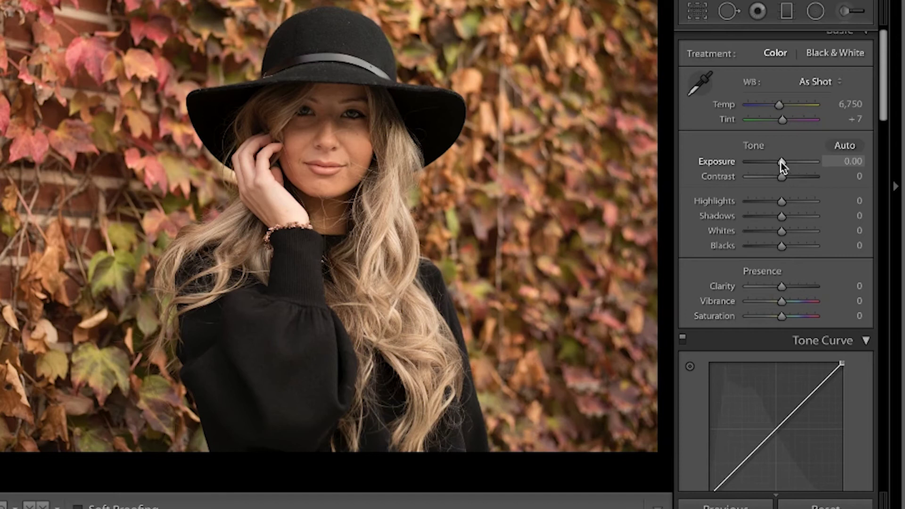
Brighten the photo to an exposure of +0.40 and warm its white balance temperature to 6,864.
{"action": "left_click_drag", "start_coordinate": [781, 162], "coordinate": [784, 163]}
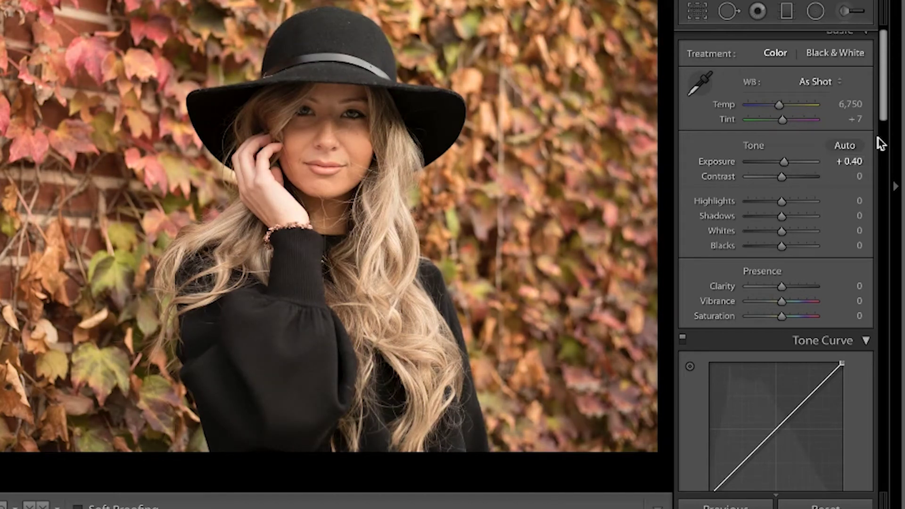
{"action": "scroll", "coordinate": [883, 99], "scroll_direction": "down", "scroll_amount": 2}
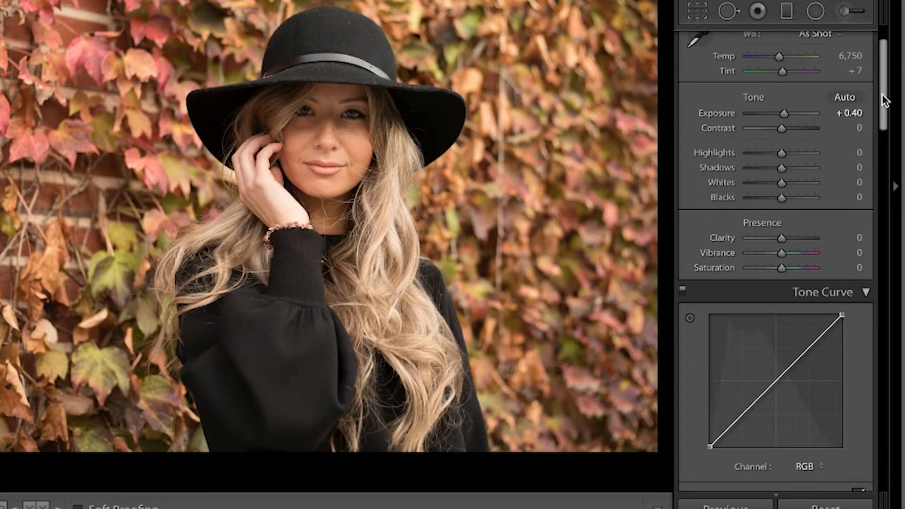
{"action": "scroll", "coordinate": [882, 100], "scroll_direction": "down", "scroll_amount": 3}
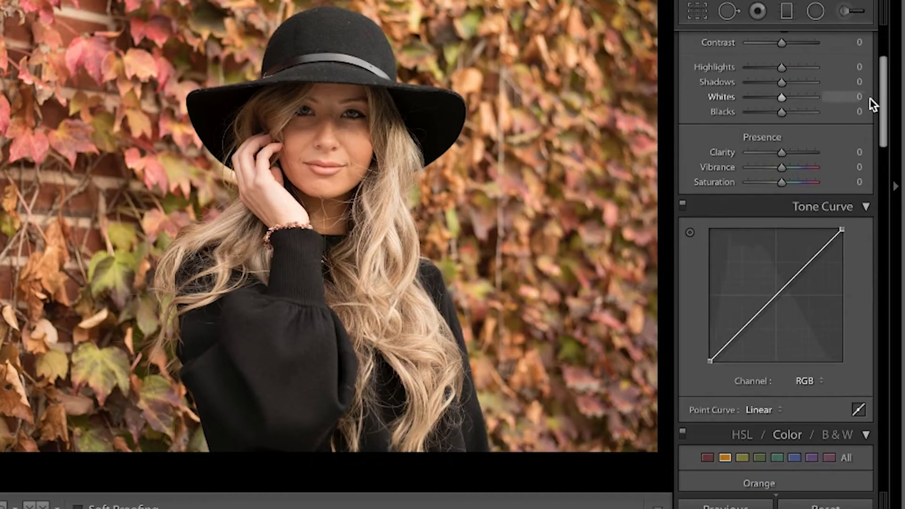
{"action": "scroll", "coordinate": [883, 103], "scroll_direction": "up", "scroll_amount": 4}
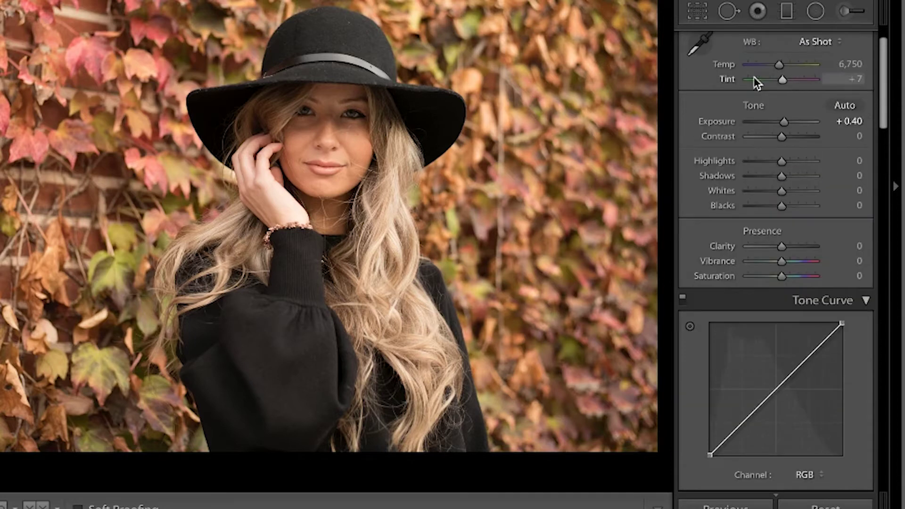
{"action": "left_click_drag", "start_coordinate": [778, 65], "coordinate": [779, 65]}
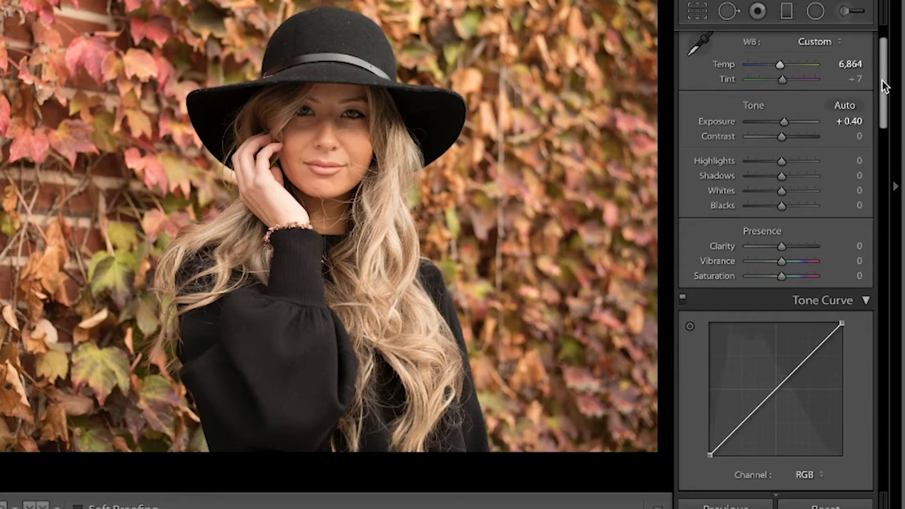
Set Shadows to +83, Blacks to -17, Clarity to +8 and Vibrance to +14 in the basic adjustments.
{"action": "scroll", "coordinate": [881, 93], "scroll_direction": "down", "scroll_amount": 3}
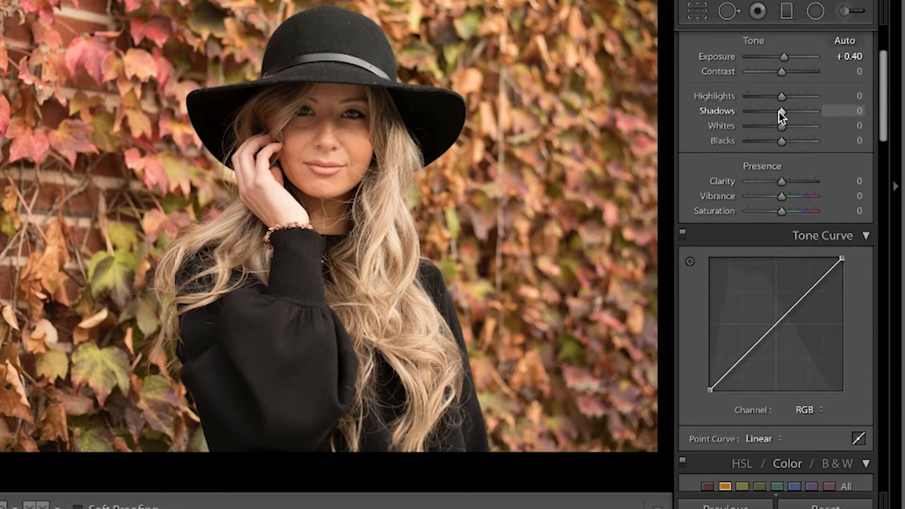
{"action": "left_click_drag", "start_coordinate": [778, 112], "coordinate": [806, 112]}
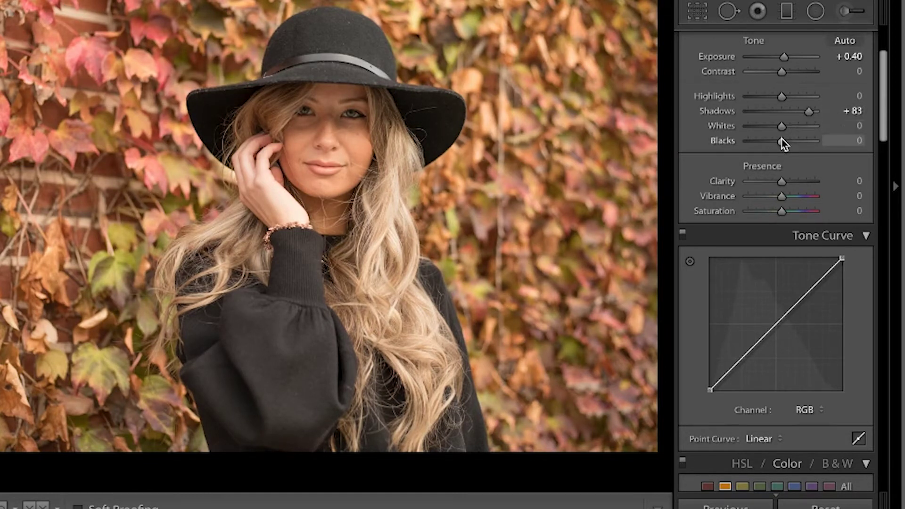
{"action": "left_click_drag", "start_coordinate": [781, 141], "coordinate": [775, 141]}
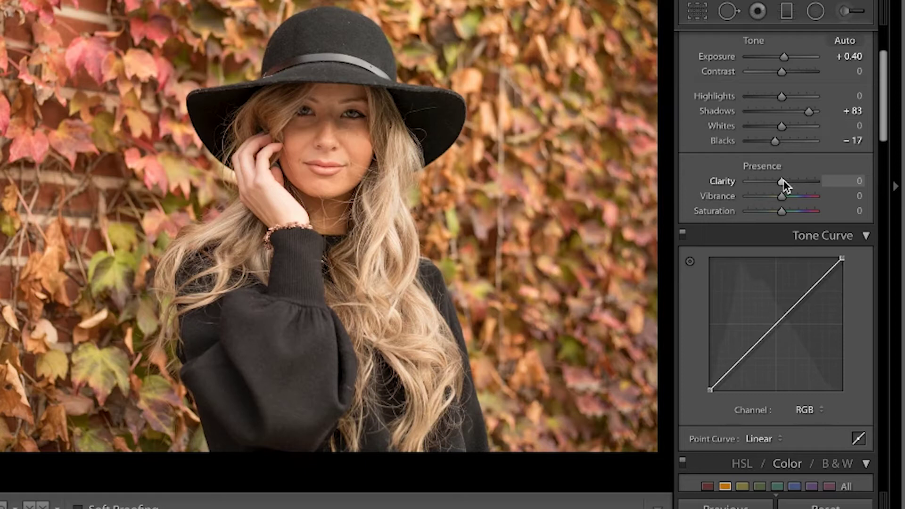
{"action": "left_click_drag", "start_coordinate": [783, 181], "coordinate": [788, 196]}
Shape the RGB tone curve into a gentle S with a lower and an upper point, and raise its black point for faded shadows.
{"action": "left_click_drag", "start_coordinate": [881, 112], "coordinate": [882, 140]}
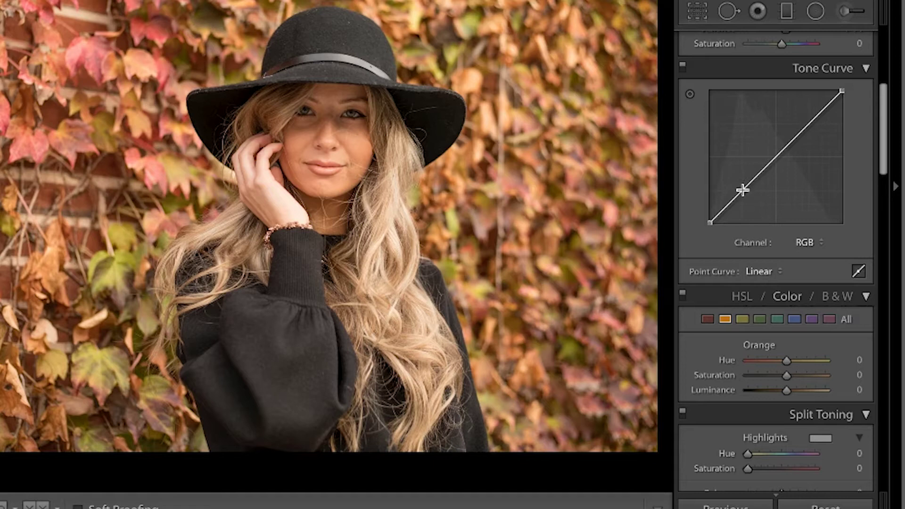
{"action": "left_click", "coordinate": [743, 189]}
{"action": "left_click", "coordinate": [810, 123]}
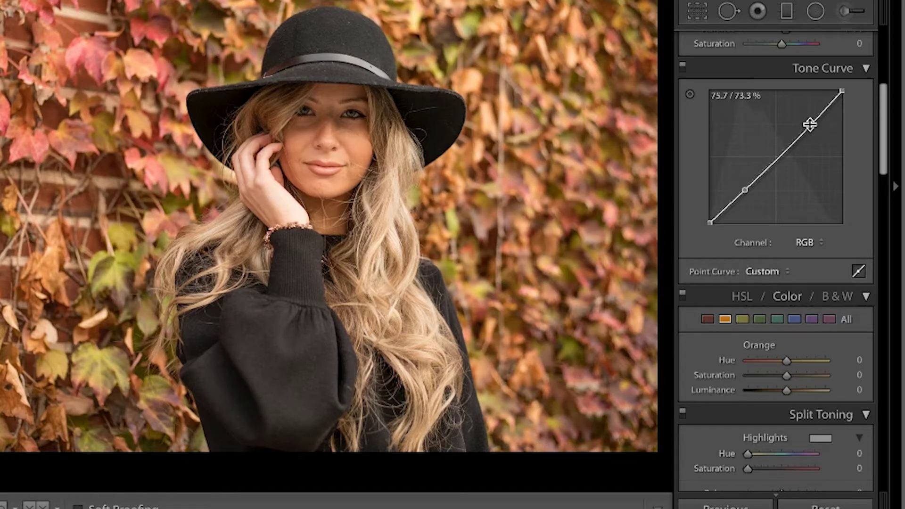
{"action": "left_click_drag", "start_coordinate": [809, 121], "coordinate": [806, 119]}
{"action": "left_click", "coordinate": [744, 191]}
{"action": "left_click_drag", "start_coordinate": [745, 190], "coordinate": [742, 190]}
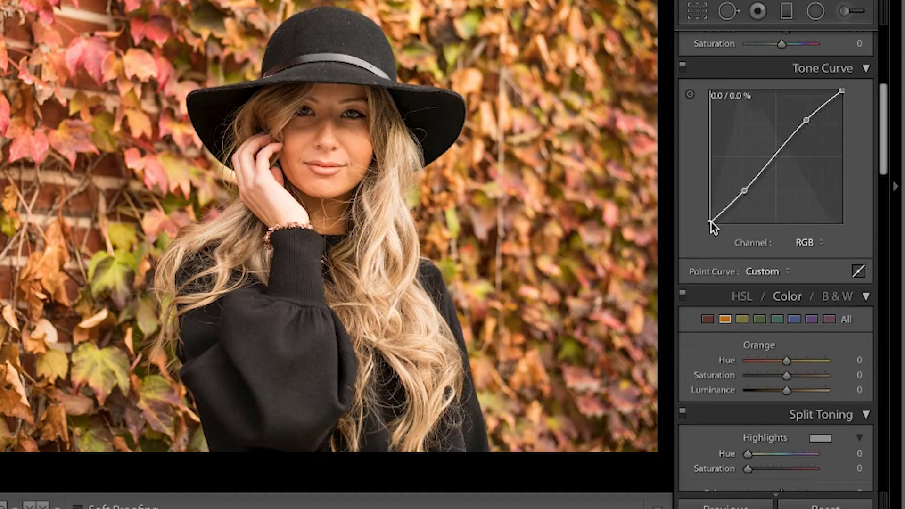
{"action": "left_click_drag", "start_coordinate": [710, 221], "coordinate": [701, 207]}
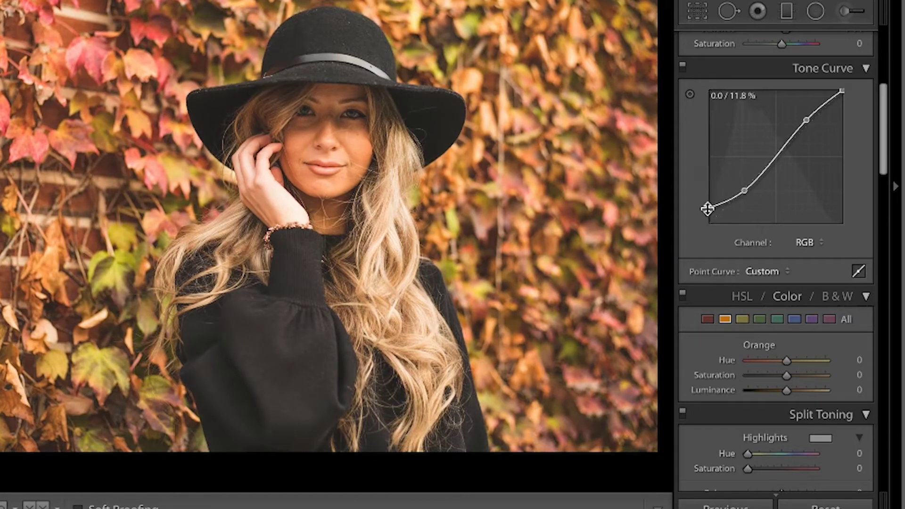
{"action": "left_click_drag", "start_coordinate": [709, 208], "coordinate": [708, 211]}
Sharpen the photo with Masking 67 and Amount 109, previewing the mask while adjusting it.
{"action": "left_click_drag", "start_coordinate": [884, 117], "coordinate": [885, 225]}
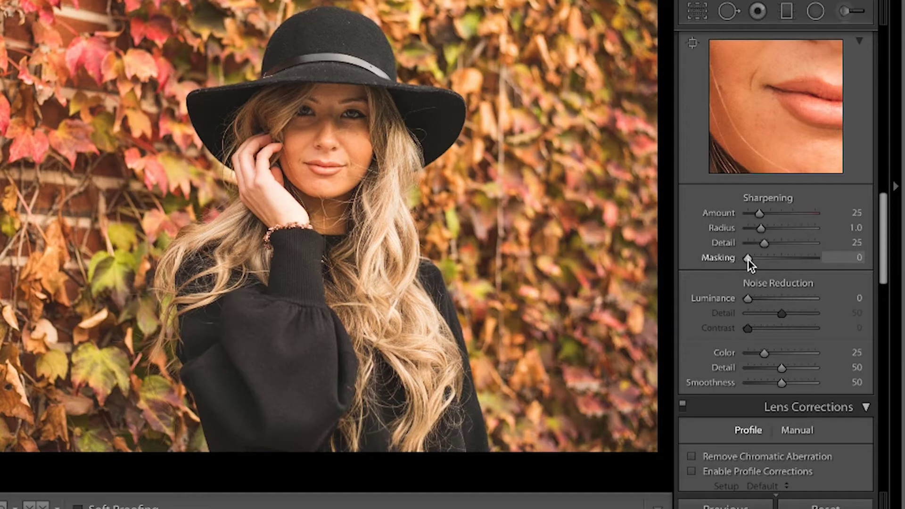
{"action": "key", "text": "alt"}
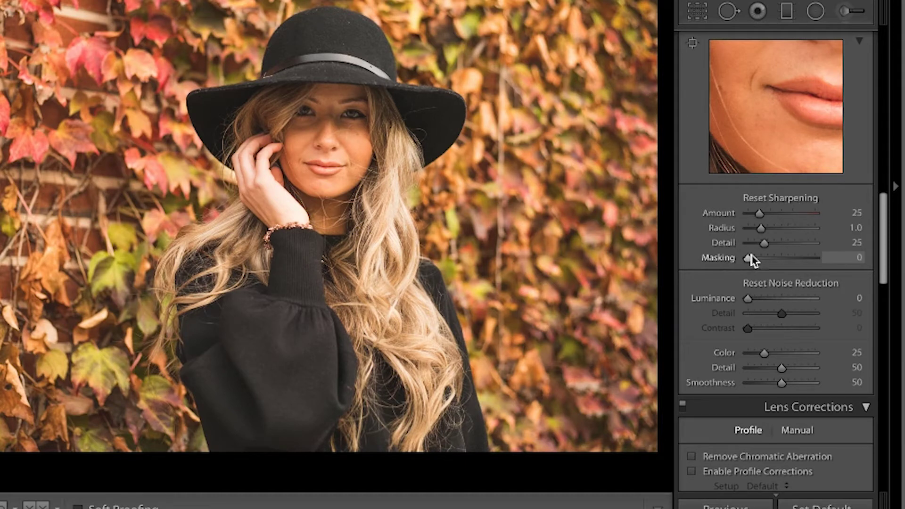
{"action": "left_click_drag", "start_coordinate": [746, 256], "coordinate": [789, 260]}
{"action": "left_click_drag", "start_coordinate": [759, 214], "coordinate": [796, 215]}
Centre the detail preview on the eye and set the sharpening Radius to 1.1 and Detail to 28.
{"action": "left_click_drag", "start_coordinate": [800, 95], "coordinate": [765, 149]}
{"action": "left_click_drag", "start_coordinate": [773, 91], "coordinate": [770, 164]}
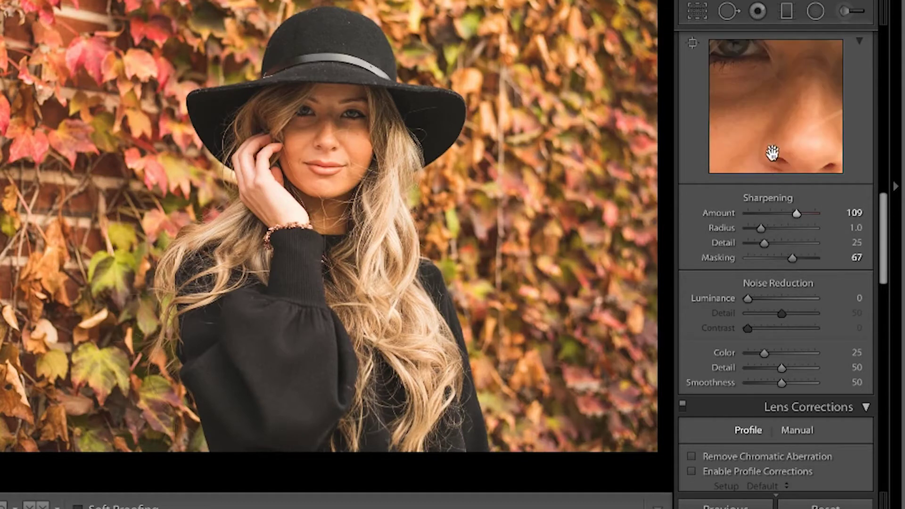
{"action": "left_click_drag", "start_coordinate": [763, 117], "coordinate": [785, 148]}
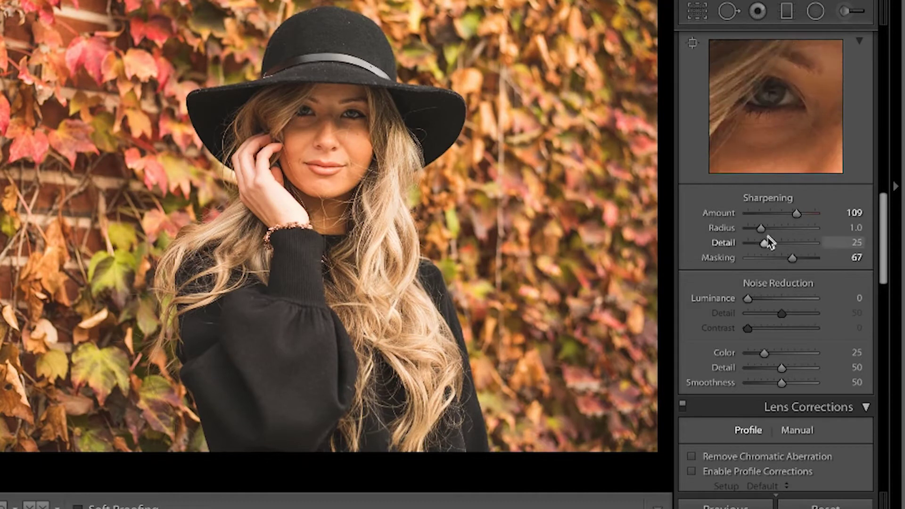
{"action": "left_click_drag", "start_coordinate": [761, 228], "coordinate": [767, 246]}
Remove chromatic aberration and enable lens profile corrections for the photo.
{"action": "scroll", "coordinate": [696, 315], "scroll_direction": "down", "scroll_amount": 3}
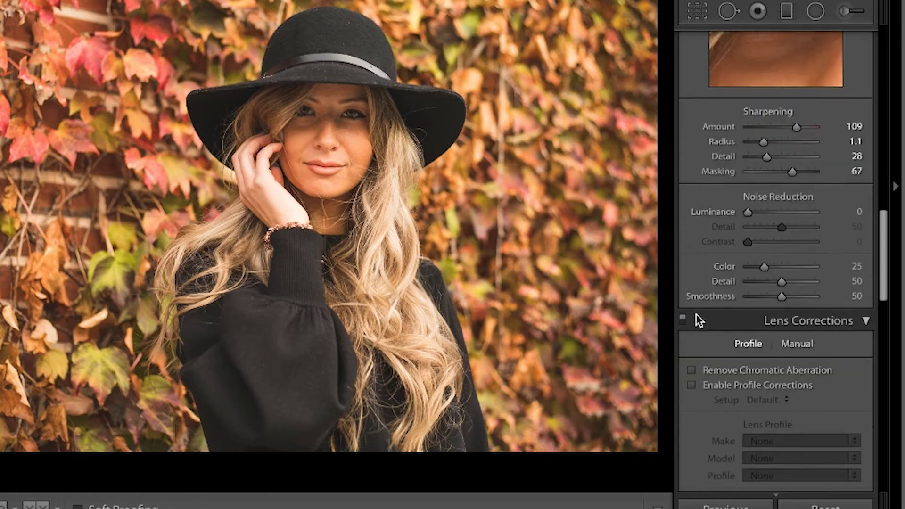
{"action": "scroll", "coordinate": [695, 314], "scroll_direction": "down", "scroll_amount": 1}
{"action": "left_click", "coordinate": [692, 301]}
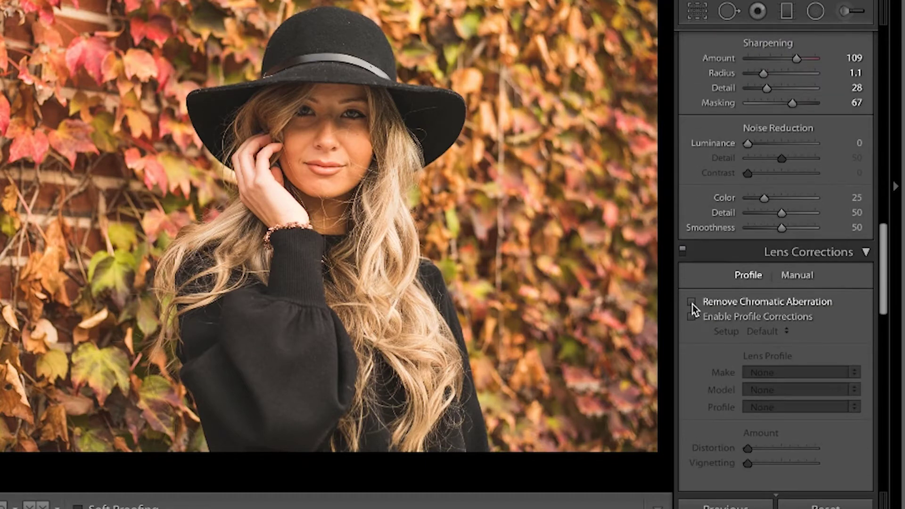
{"action": "left_click", "coordinate": [692, 317]}
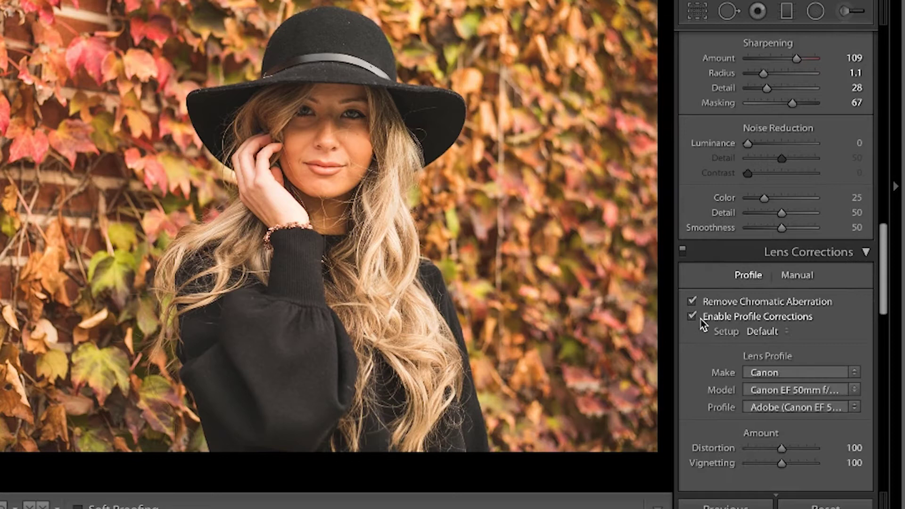
Add a post-crop vignette with Amount -16 and Feather 67.
{"action": "scroll", "coordinate": [700, 325], "scroll_direction": "down", "scroll_amount": 6}
{"action": "scroll", "coordinate": [700, 325], "scroll_direction": "down", "scroll_amount": 6}
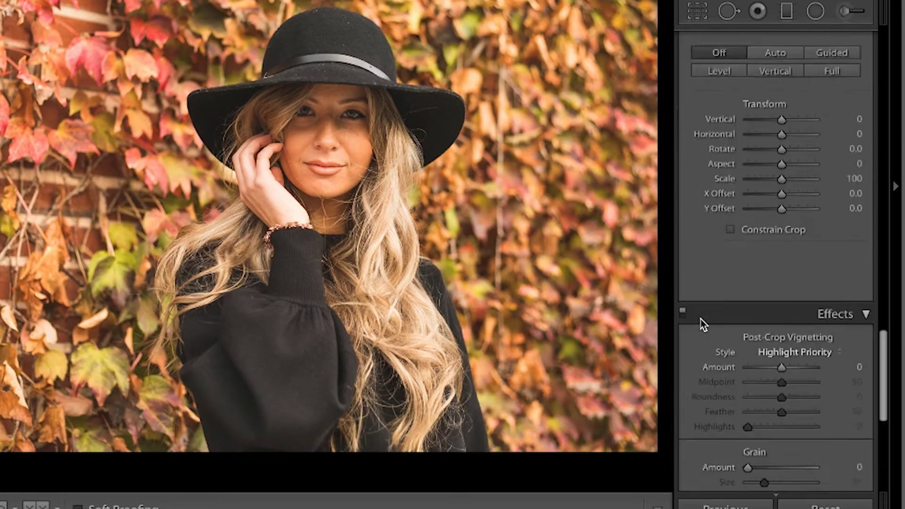
{"action": "scroll", "coordinate": [702, 324], "scroll_direction": "down", "scroll_amount": 4}
{"action": "left_click_drag", "start_coordinate": [782, 207], "coordinate": [777, 206]}
{"action": "left_click_drag", "start_coordinate": [784, 254], "coordinate": [794, 254]}
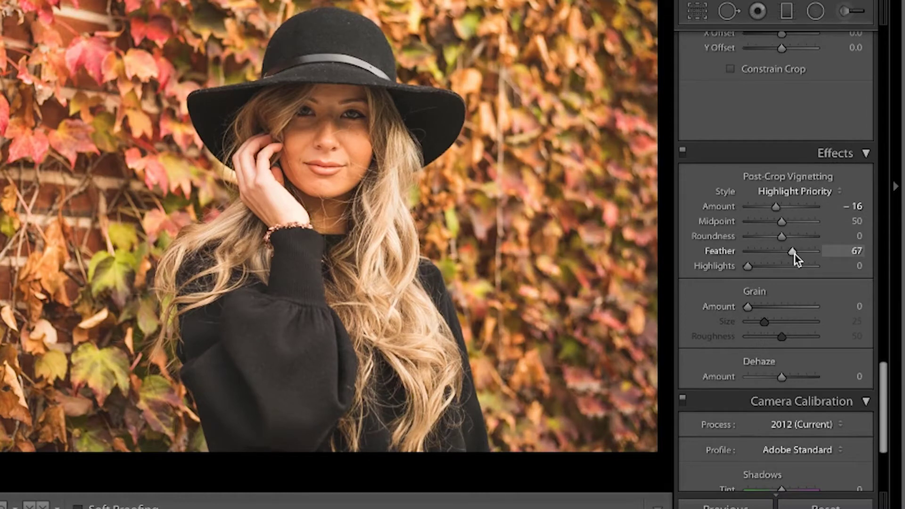
Shift the Blue Primary hue to -6 in the camera calibration and set Dehaze to +2.
{"action": "scroll", "coordinate": [694, 275], "scroll_direction": "down", "scroll_amount": 3}
{"action": "scroll", "coordinate": [695, 276], "scroll_direction": "down", "scroll_amount": 3}
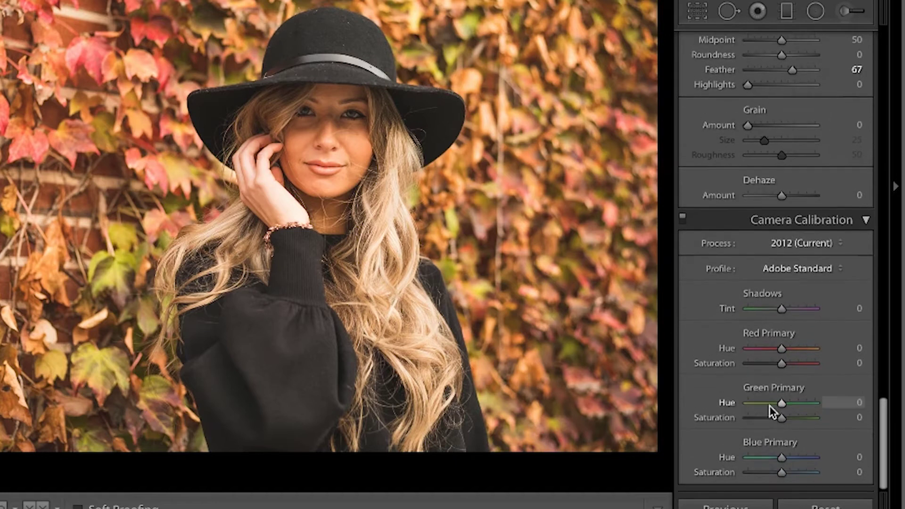
{"action": "left_click_drag", "start_coordinate": [781, 460], "coordinate": [779, 459]}
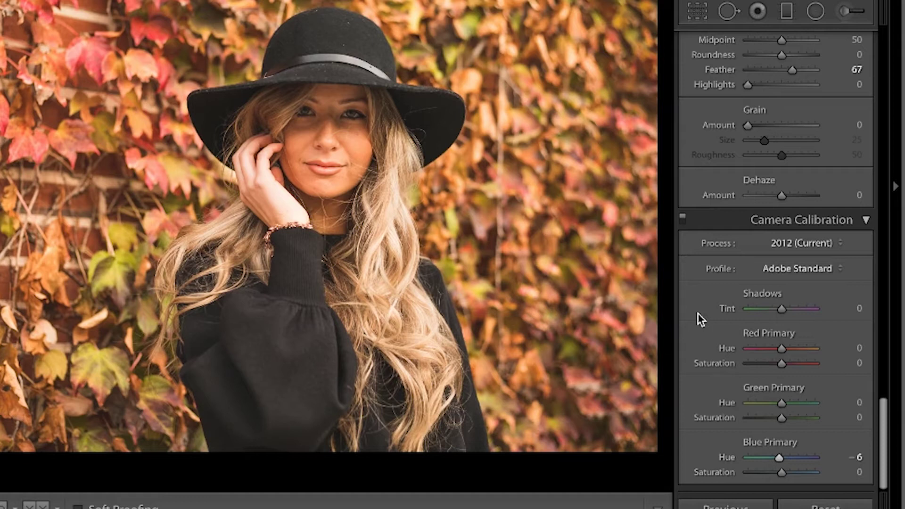
{"action": "left_click_drag", "start_coordinate": [781, 198], "coordinate": [784, 198]}
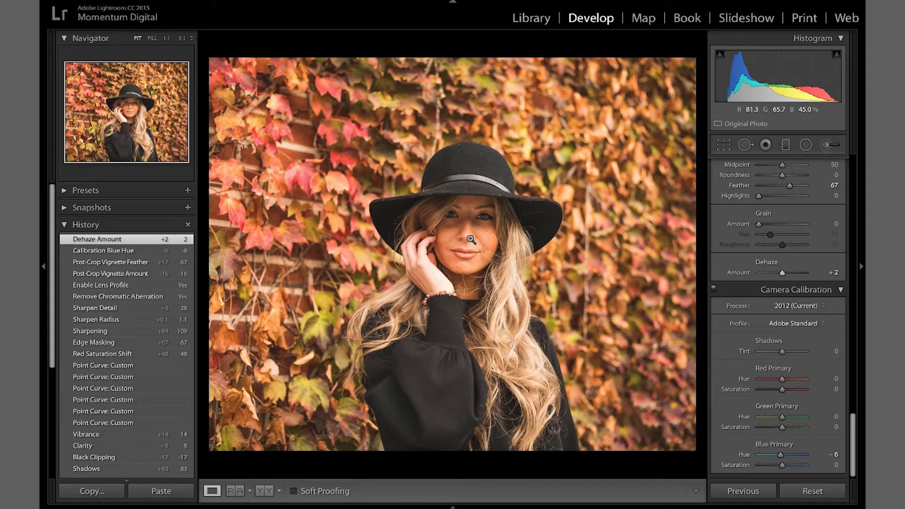
Examine the woman's face, skin and hat at several magnifications, ending at 1:1, for spots that need retouching.
{"action": "left_click", "coordinate": [469, 228]}
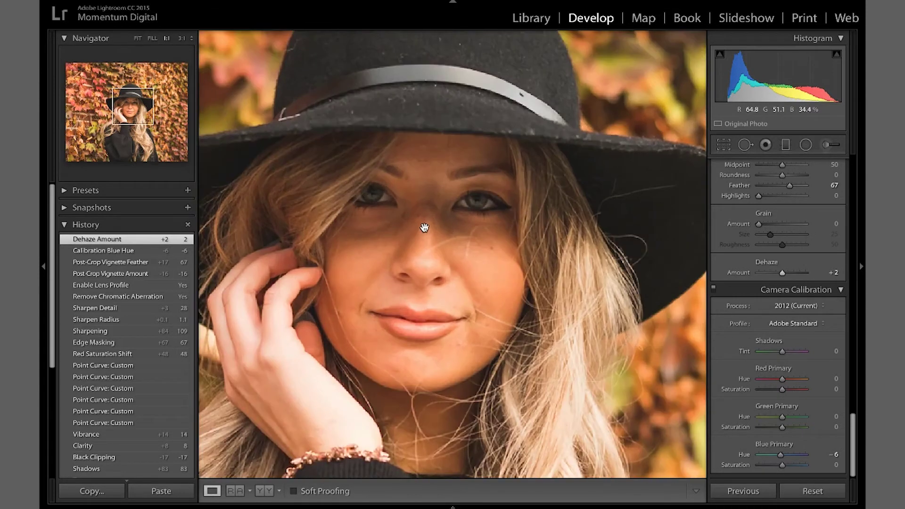
{"action": "left_click_drag", "start_coordinate": [396, 222], "coordinate": [450, 226]}
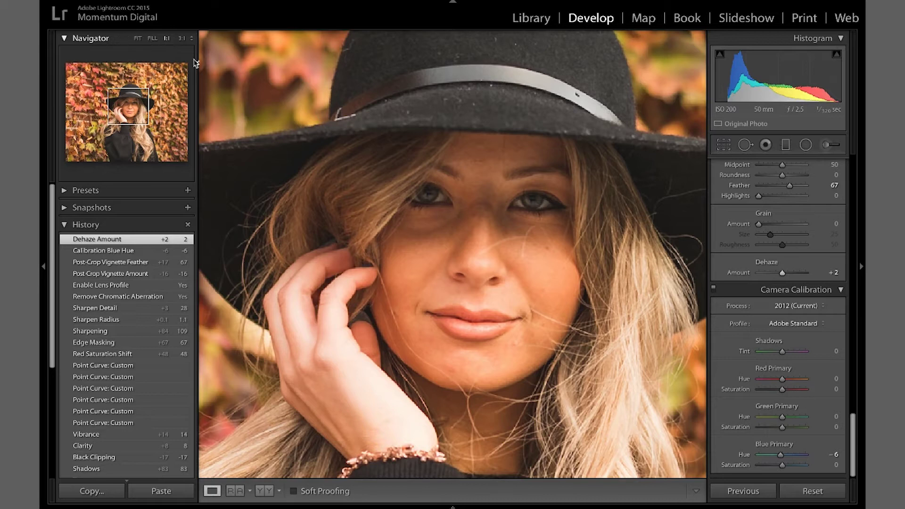
{"action": "left_click", "coordinate": [181, 39]}
{"action": "left_click", "coordinate": [192, 43]}
{"action": "left_click", "coordinate": [191, 41]}
{"action": "left_click", "coordinate": [191, 40]}
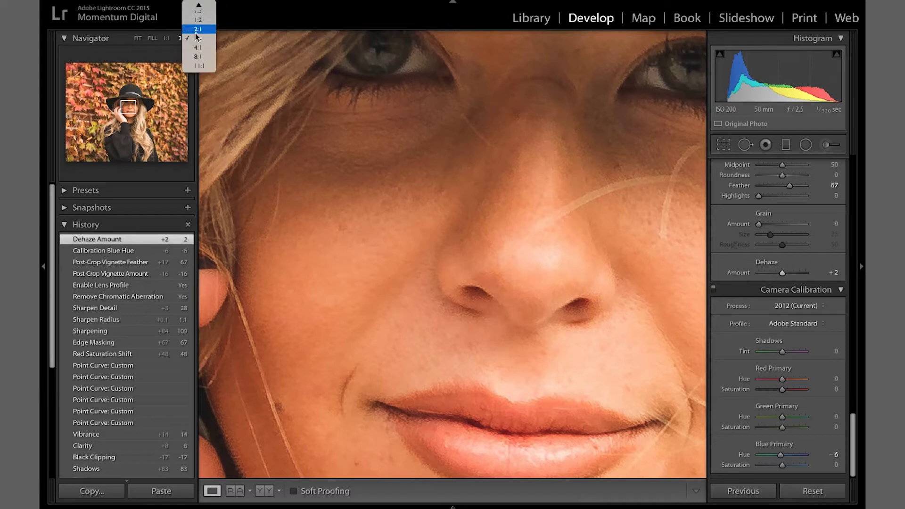
{"action": "left_click", "coordinate": [198, 20]}
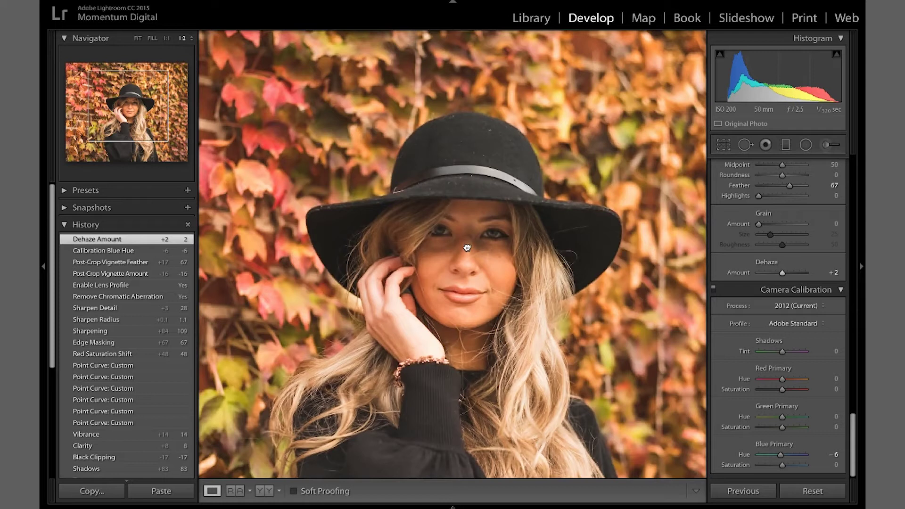
{"action": "scroll", "coordinate": [466, 246], "scroll_direction": "down", "scroll_amount": 1}
{"action": "left_click", "coordinate": [167, 39]}
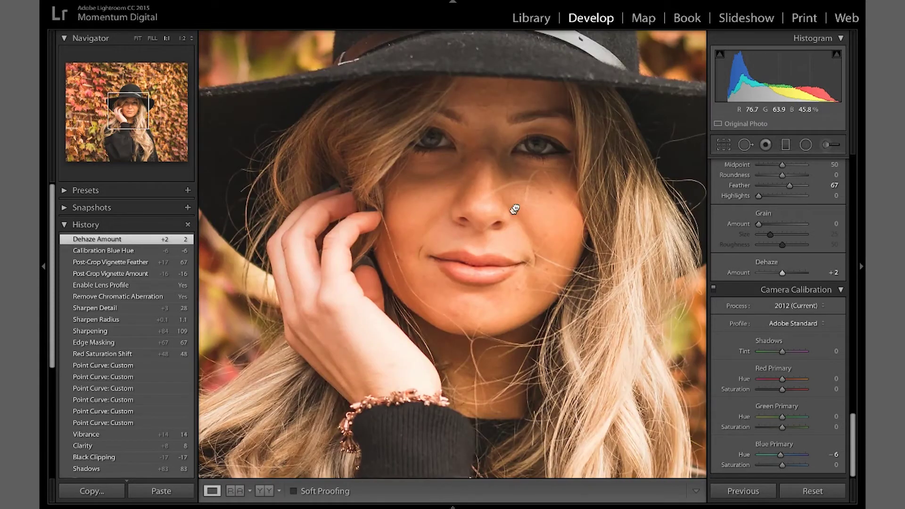
{"action": "left_click_drag", "start_coordinate": [514, 209], "coordinate": [493, 253]}
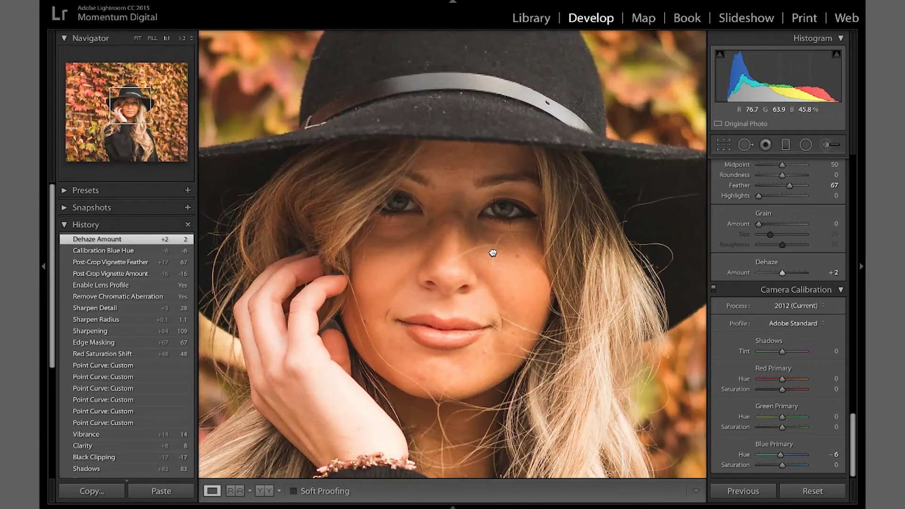
{"action": "left_click_drag", "start_coordinate": [428, 202], "coordinate": [525, 289]}
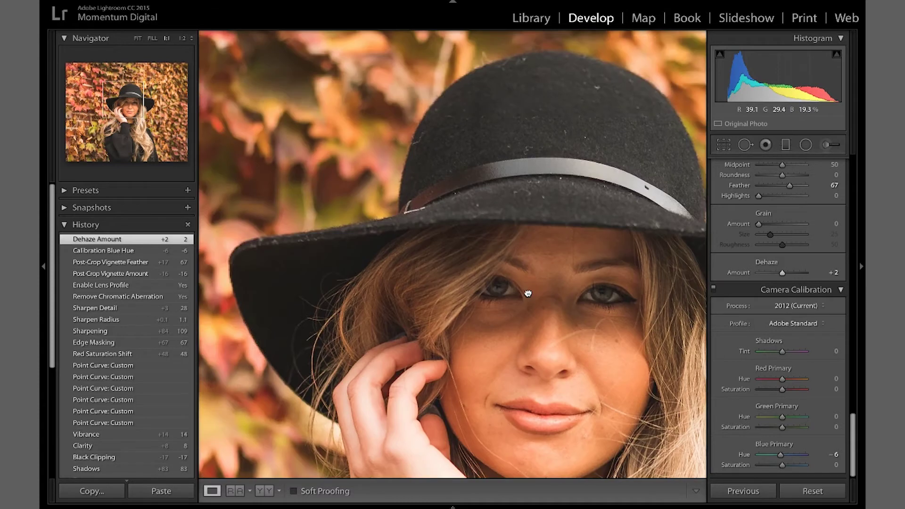
{"action": "left_click_drag", "start_coordinate": [607, 157], "coordinate": [539, 143]}
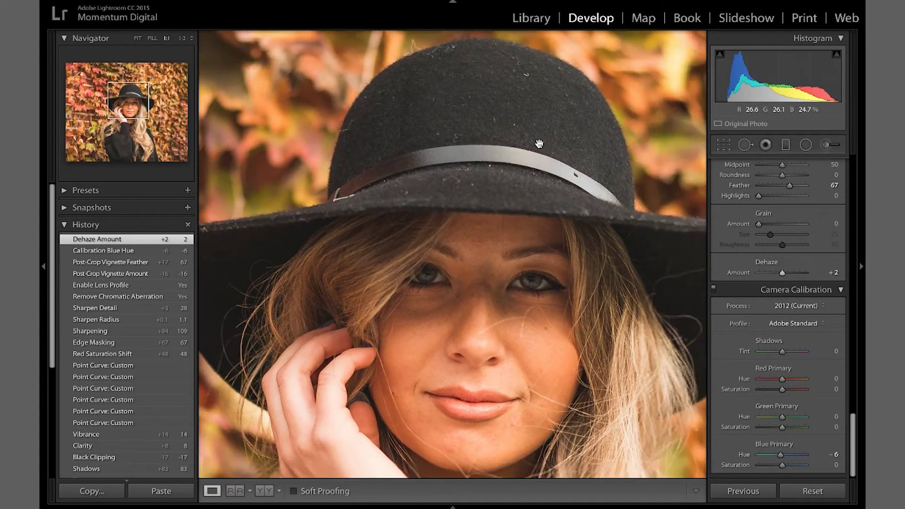
Heal four lint spots across the crown of the black hat with the Spot Removal brush at Feather 83.
{"action": "left_click", "coordinate": [745, 145]}
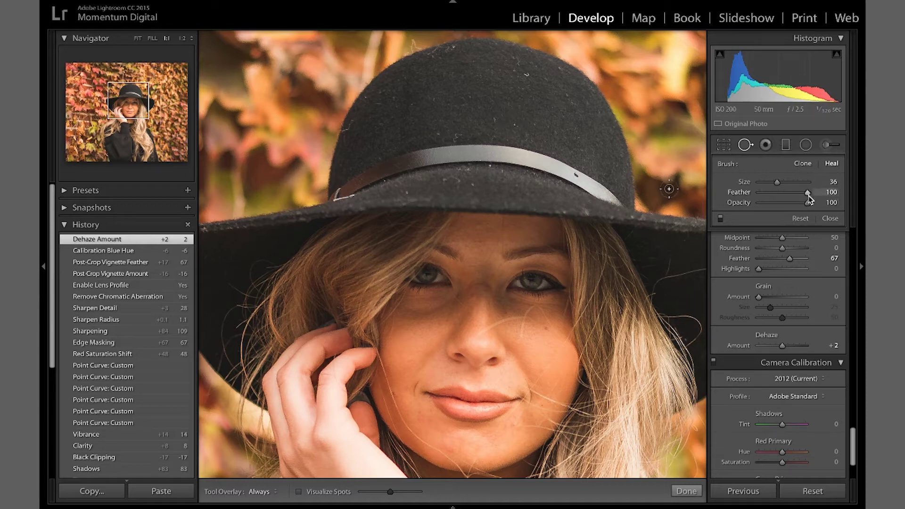
{"action": "left_click_drag", "start_coordinate": [808, 194], "coordinate": [799, 195]}
{"action": "left_click", "coordinate": [515, 125]}
{"action": "left_click", "coordinate": [515, 126]}
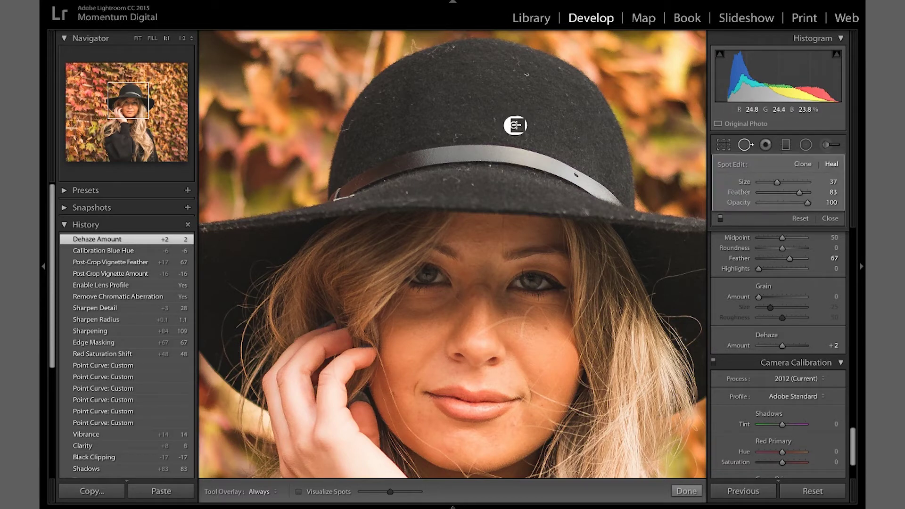
{"action": "left_click", "coordinate": [525, 73]}
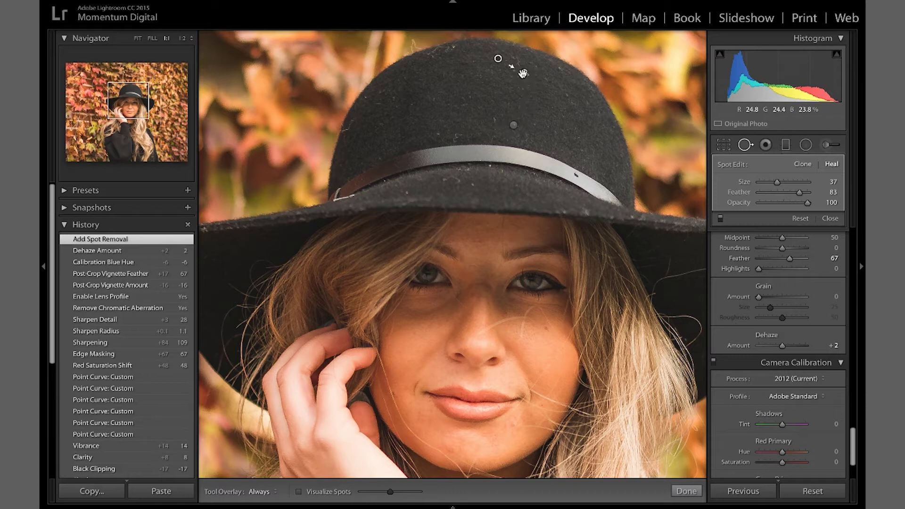
{"action": "left_click", "coordinate": [493, 119]}
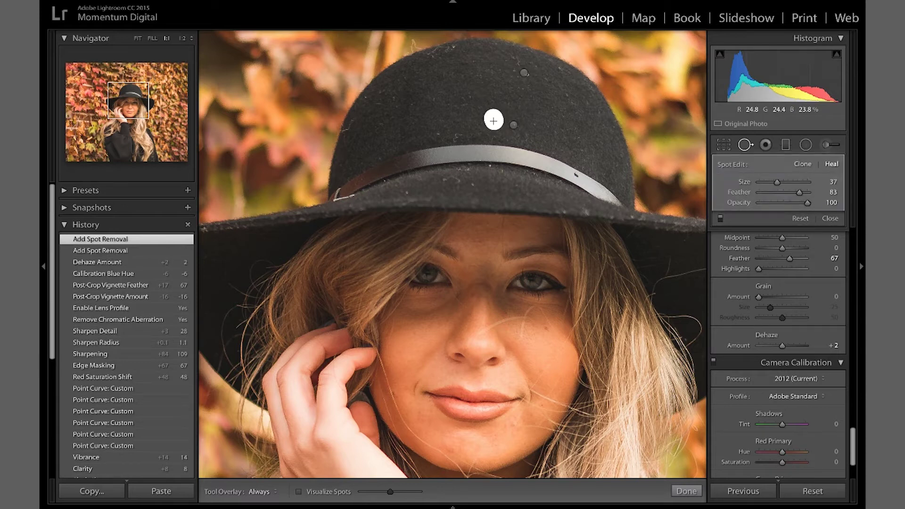
{"action": "left_click", "coordinate": [349, 128]}
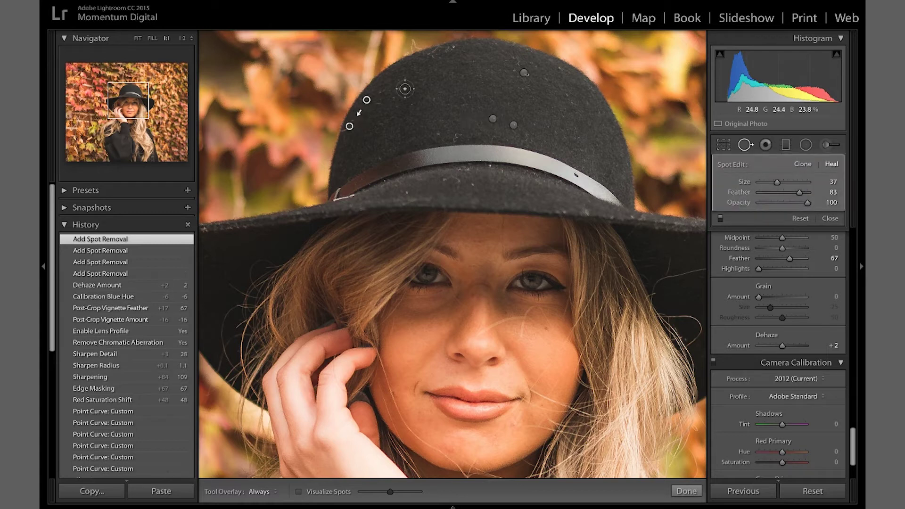
Heal the remaining spots along the hat's upper edge and on the brim below the band, and finish spot removal.
{"action": "scroll", "coordinate": [423, 112], "scroll_direction": "up", "scroll_amount": 2}
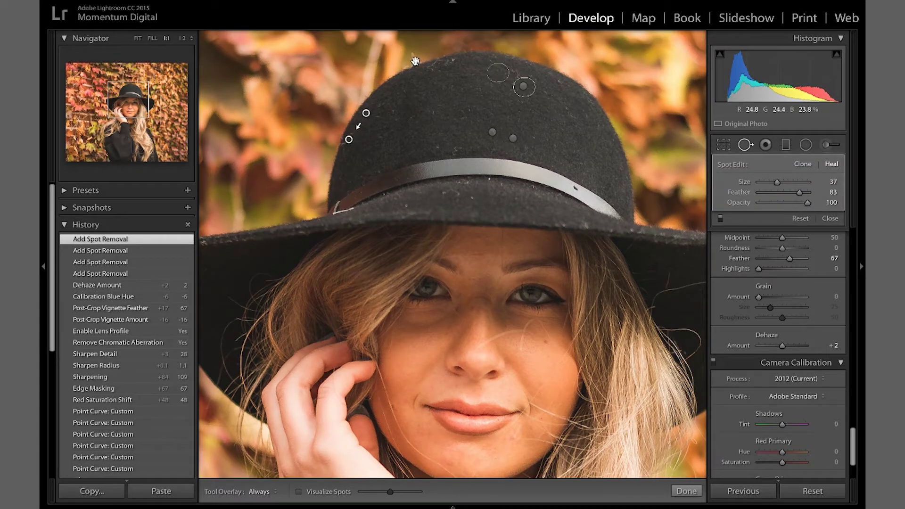
{"action": "scroll", "coordinate": [415, 59], "scroll_direction": "up", "scroll_amount": 3}
{"action": "left_click", "coordinate": [411, 89]}
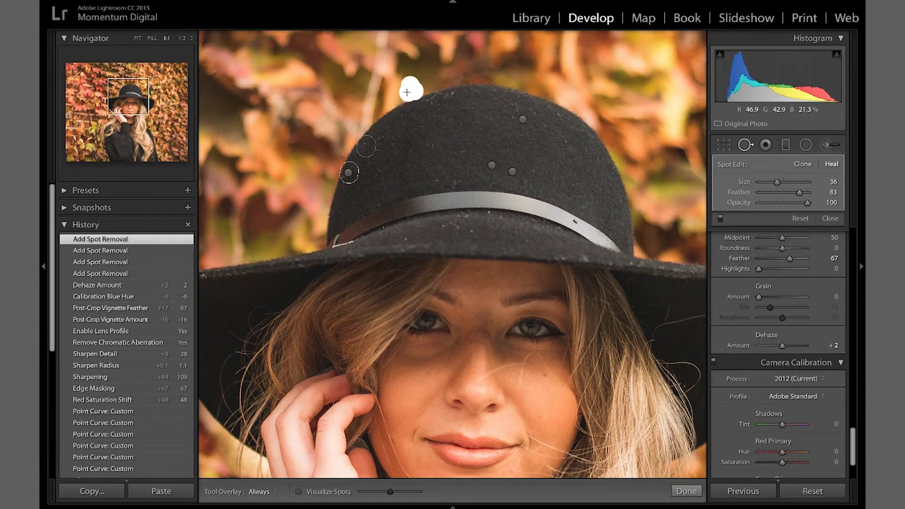
{"action": "left_click", "coordinate": [454, 225]}
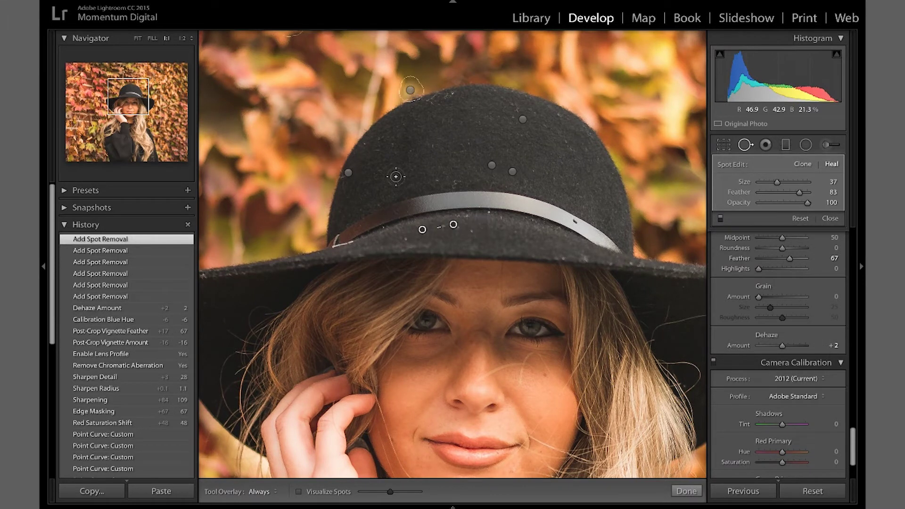
{"action": "left_click", "coordinate": [473, 85]}
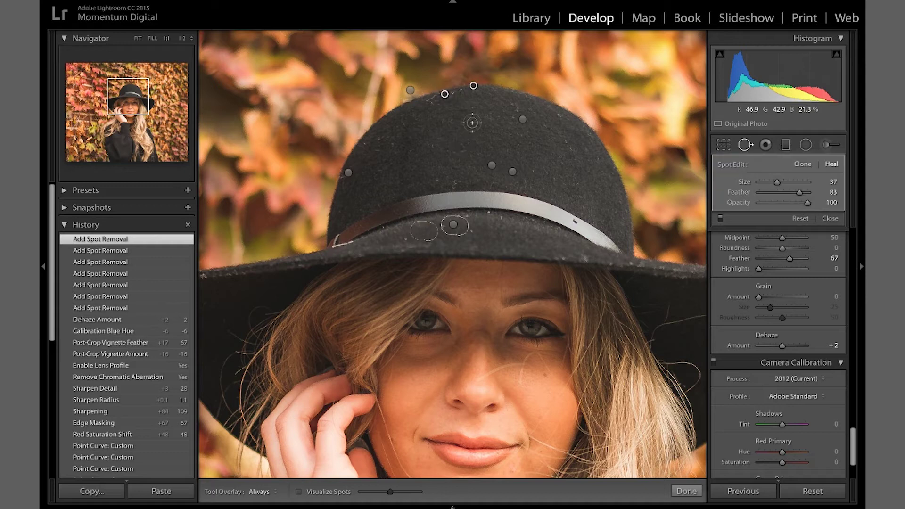
{"action": "left_click", "coordinate": [687, 491]}
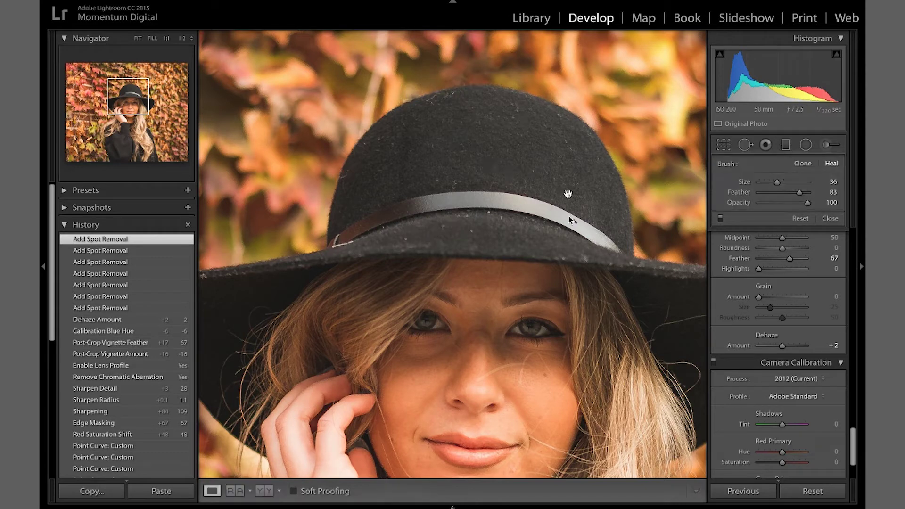
Review the hat in the full photo and at 1:1, comparing the edited portrait with its before version.
{"action": "left_click", "coordinate": [556, 175]}
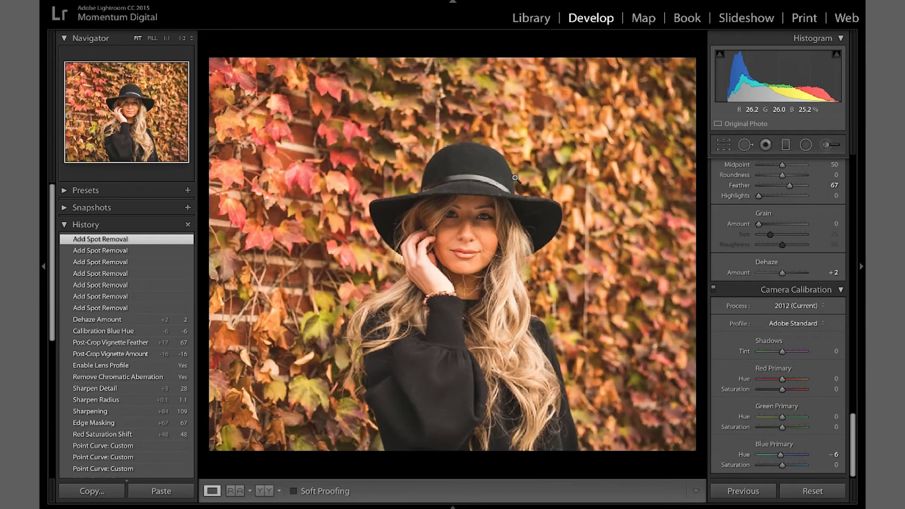
{"action": "left_click", "coordinate": [542, 192]}
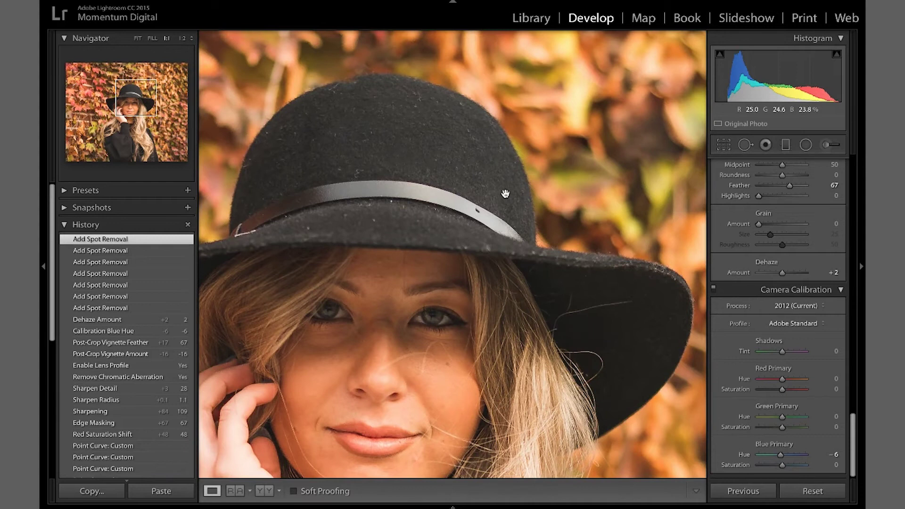
{"action": "left_click_drag", "start_coordinate": [440, 191], "coordinate": [519, 191]}
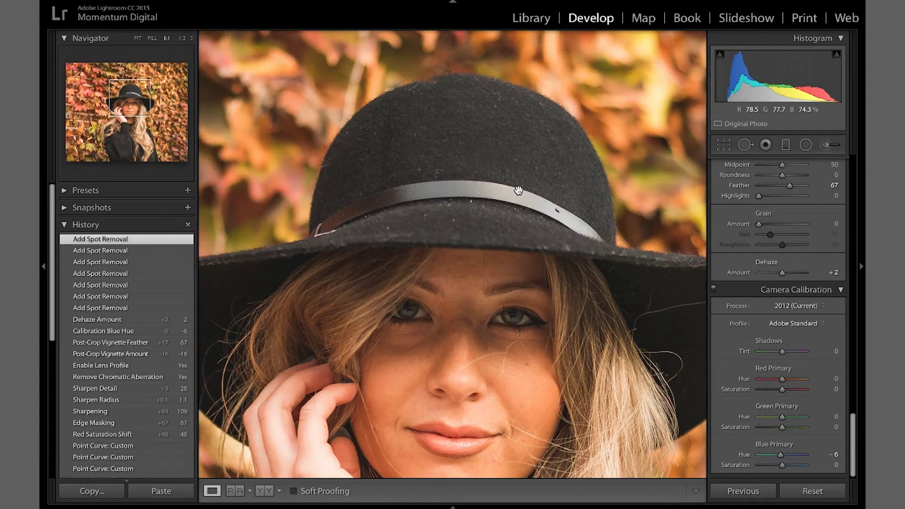
{"action": "key", "text": "backslash"}
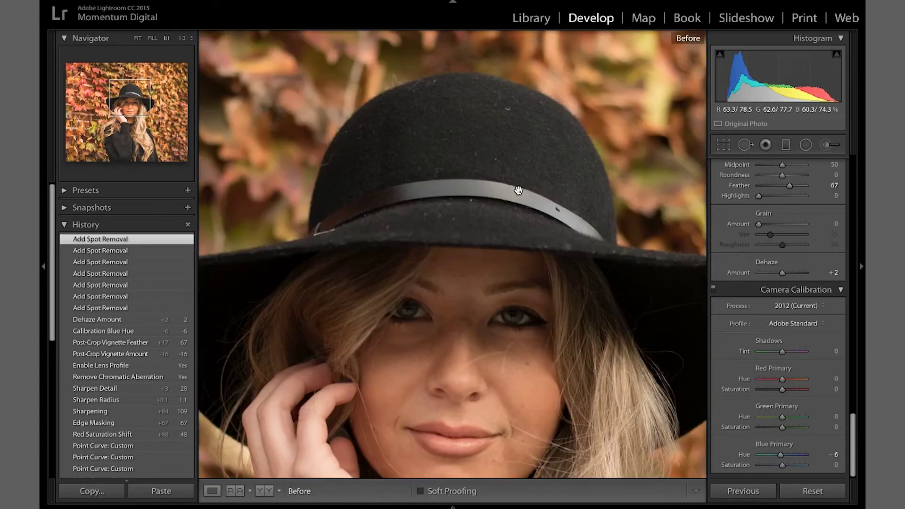
{"action": "key", "text": "backslash"}
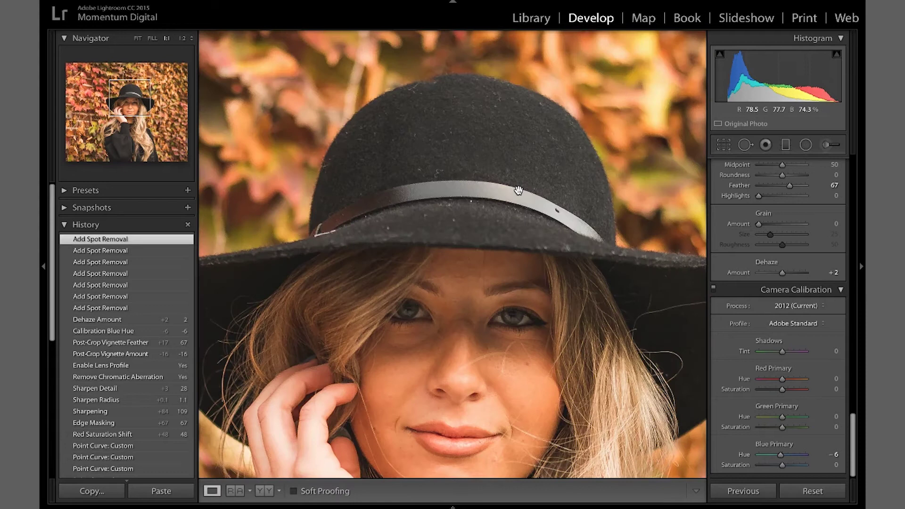
{"action": "key", "text": "backslash"}
{"action": "key", "text": "backslash"}
{"action": "key", "text": "backslash"}
{"action": "key", "text": "backslash"}
{"action": "left_click", "coordinate": [476, 249]}
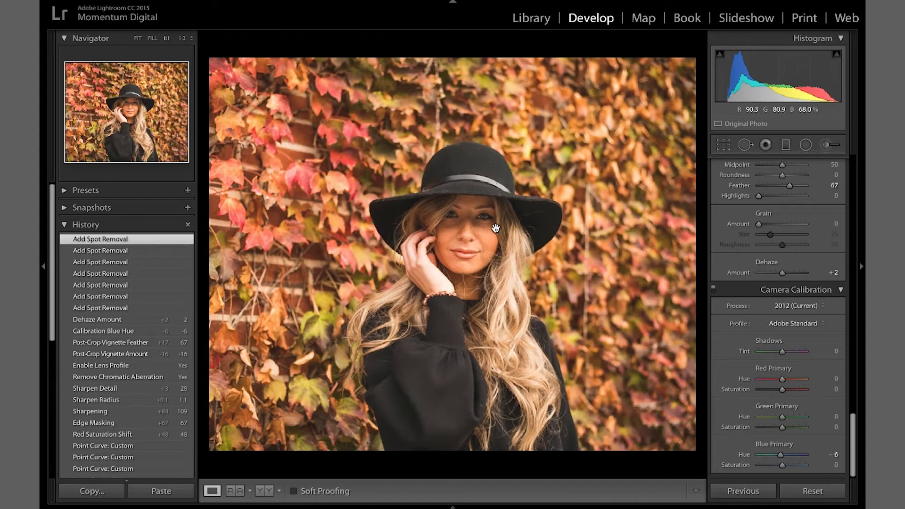
Heal the stray hair on the woman's left cheek beside the nose with Spot Removal at 2:1 magnification.
{"action": "left_click", "coordinate": [495, 228]}
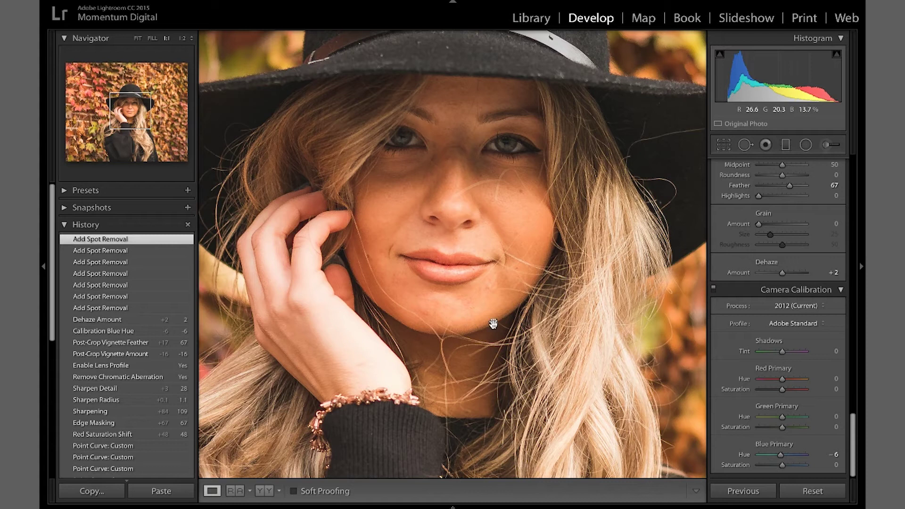
{"action": "left_click", "coordinate": [744, 145]}
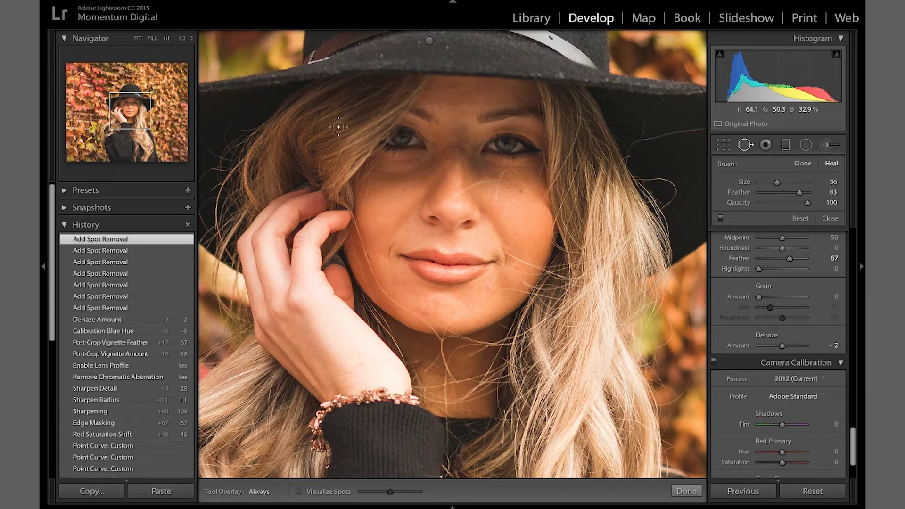
{"action": "left_click", "coordinate": [186, 38]}
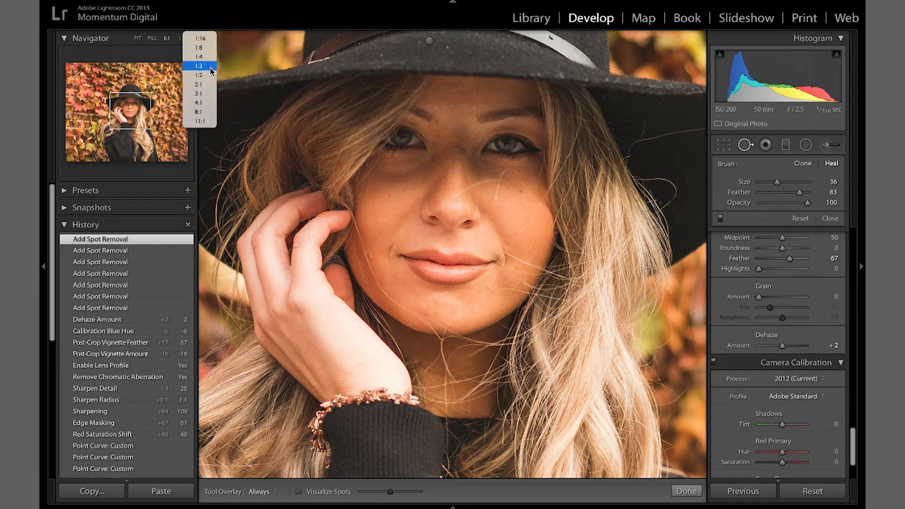
{"action": "left_click", "coordinate": [198, 84]}
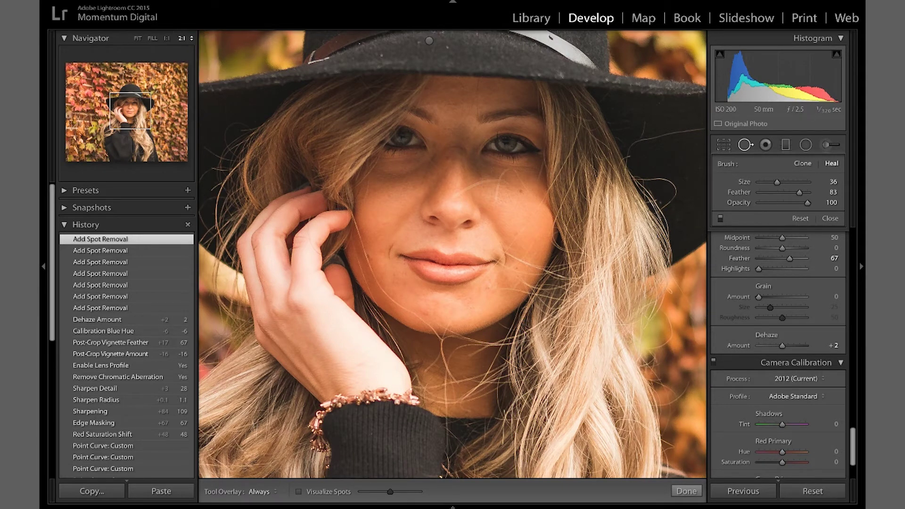
{"action": "key", "text": "z"}
{"action": "scroll", "coordinate": [528, 260], "scroll_direction": "up", "scroll_amount": 3}
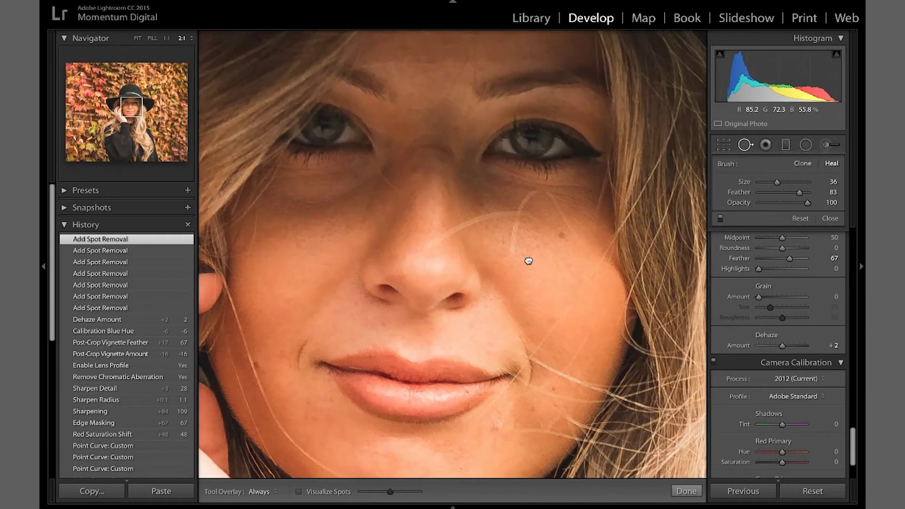
{"action": "left_click_drag", "start_coordinate": [499, 216], "coordinate": [477, 220]}
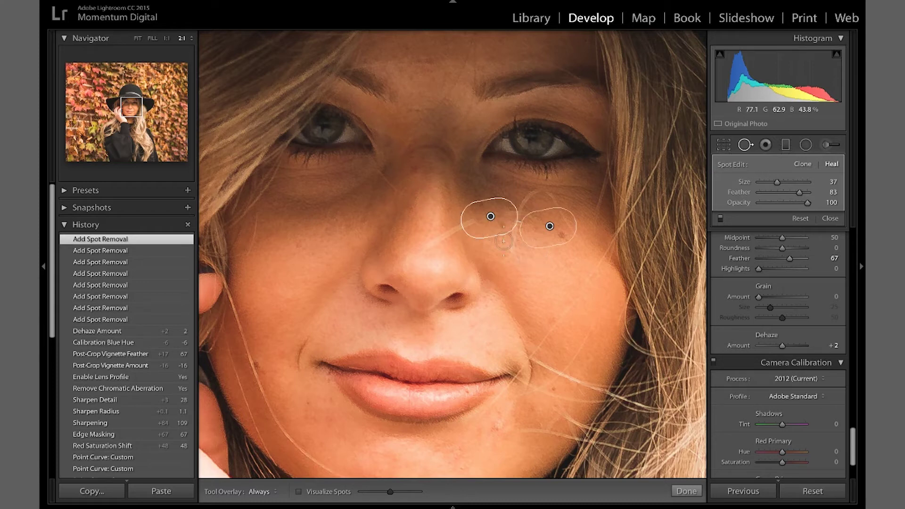
Heal the remaining stray hair on the left cheek below the eye with a size 30 healing brush.
{"action": "scroll", "coordinate": [509, 242], "scroll_direction": "down", "scroll_amount": 3}
{"action": "left_click_drag", "start_coordinate": [512, 246], "coordinate": [514, 230]}
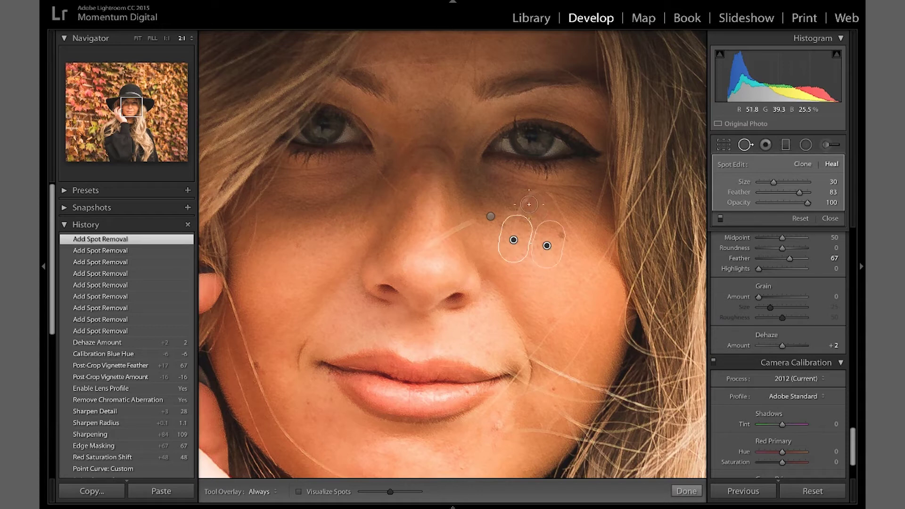
{"action": "left_click_drag", "start_coordinate": [526, 203], "coordinate": [523, 208]}
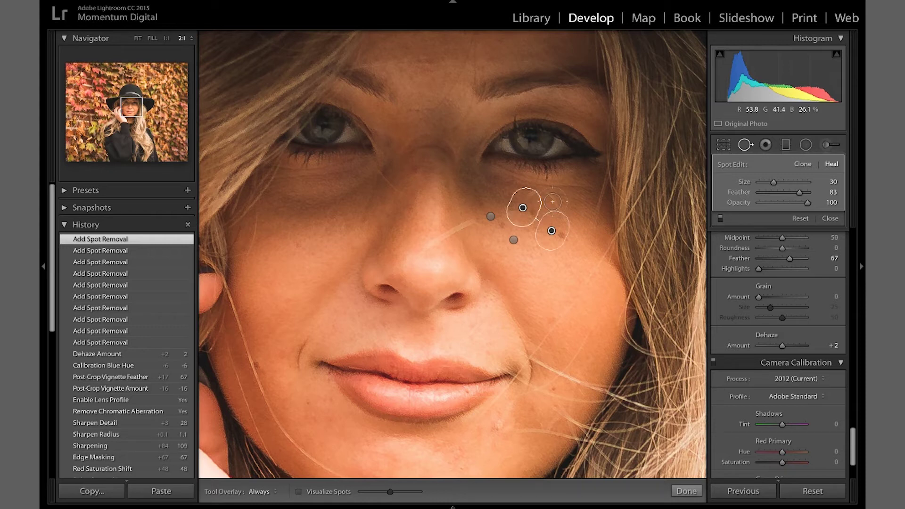
{"action": "left_click", "coordinate": [552, 202]}
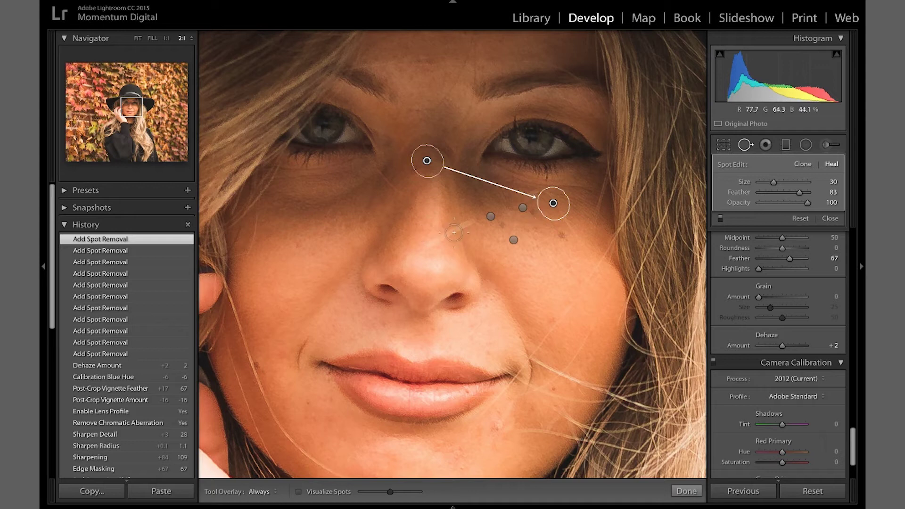
Heal the stray hair across the side of the nose with a size 23 healing brush and finish spot removal.
{"action": "scroll", "coordinate": [454, 232], "scroll_direction": "down", "scroll_amount": 3}
{"action": "left_click_drag", "start_coordinate": [452, 231], "coordinate": [438, 236]}
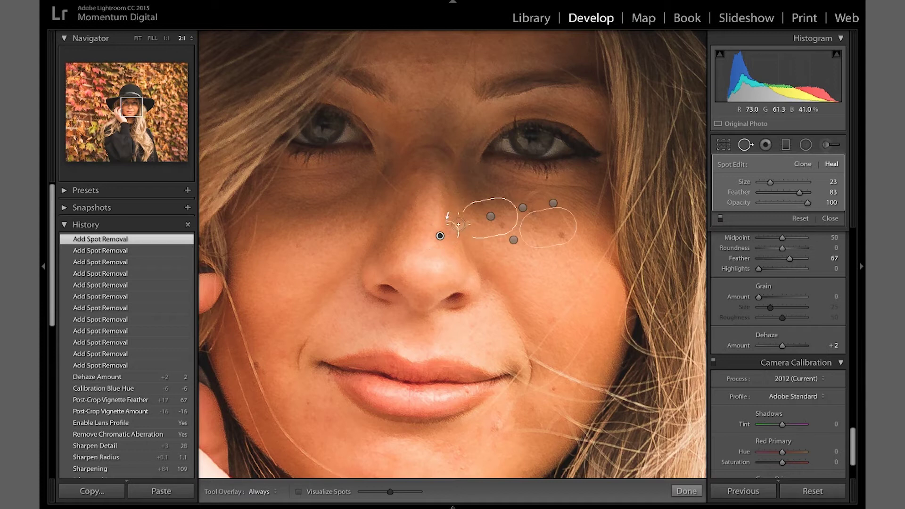
{"action": "key", "text": "Escape"}
{"action": "left_click_drag", "start_coordinate": [458, 224], "coordinate": [454, 228]}
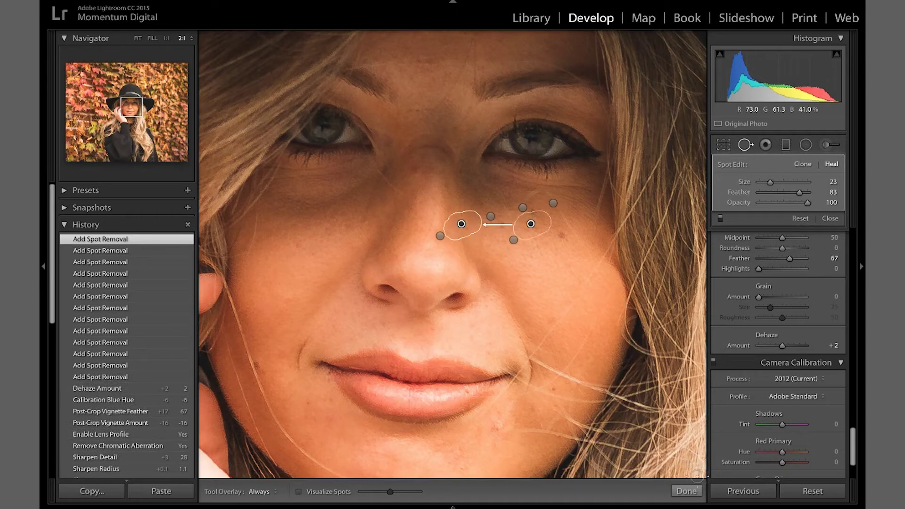
{"action": "left_click", "coordinate": [684, 493]}
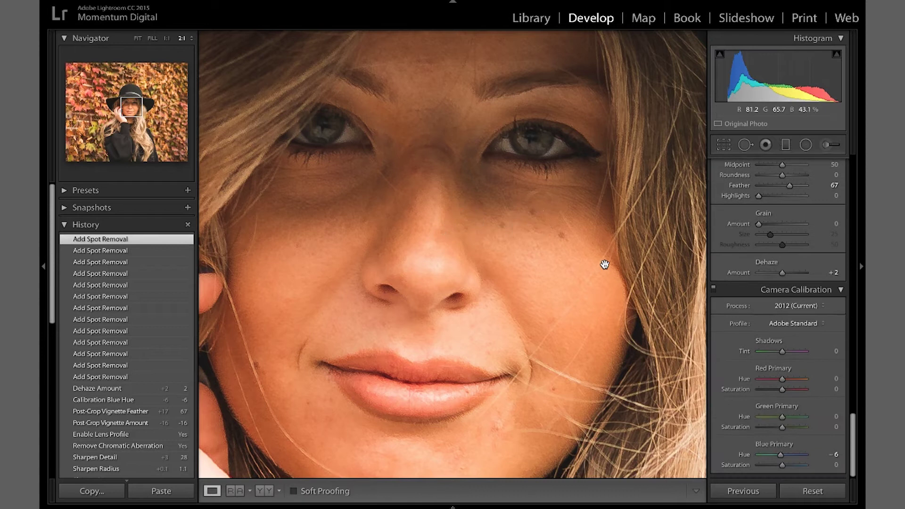
Start an Adjustment Brush with the Soften Skin preset and set its clarity to -61.
{"action": "left_click", "coordinate": [486, 255]}
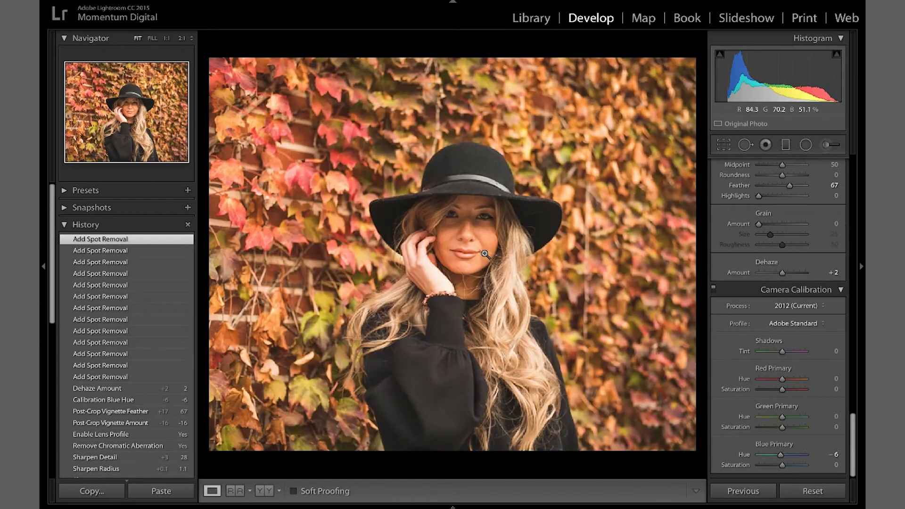
{"action": "left_click", "coordinate": [466, 226]}
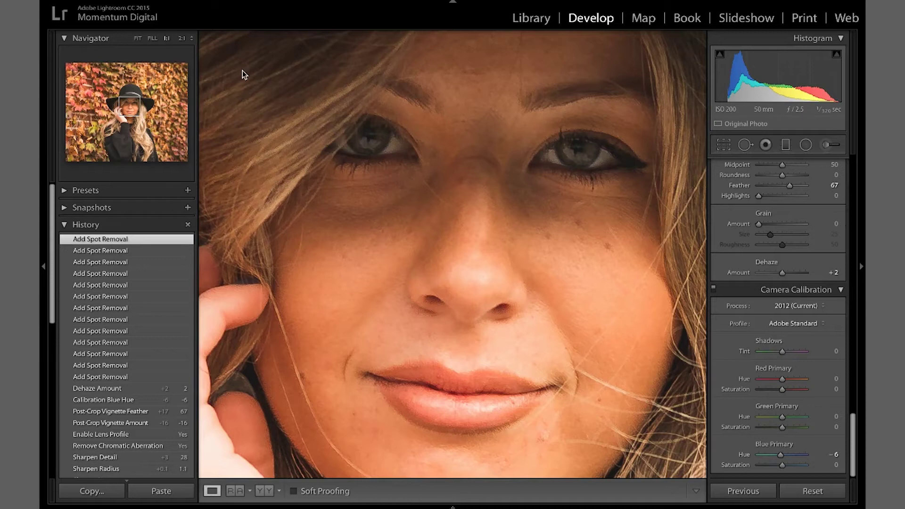
{"action": "left_click", "coordinate": [478, 181]}
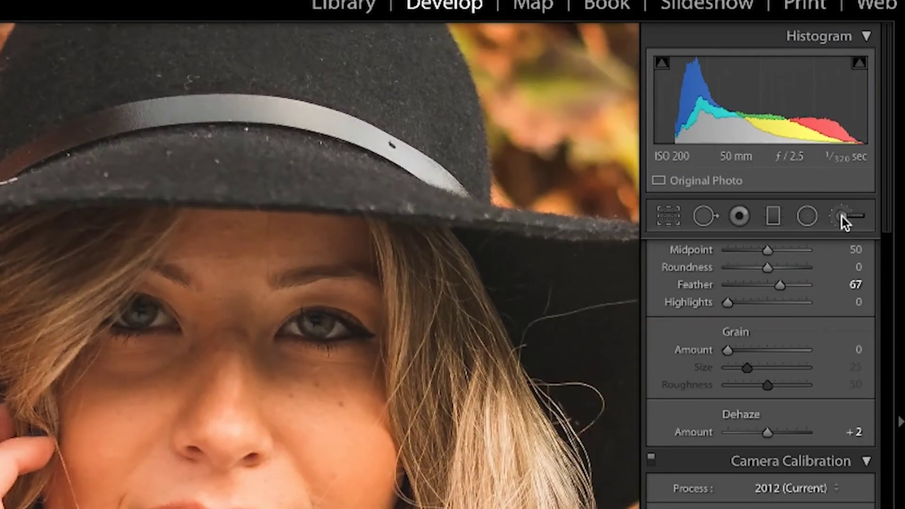
{"action": "left_click", "coordinate": [842, 217]}
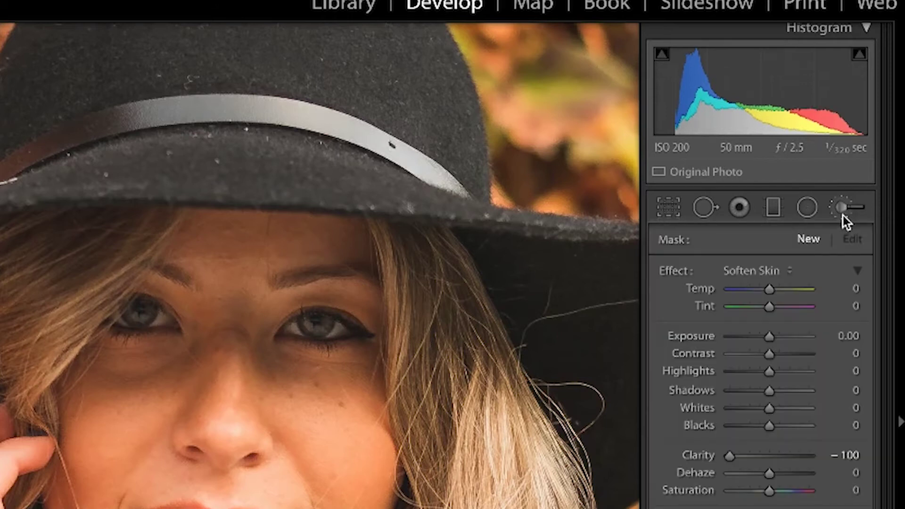
{"action": "left_click", "coordinate": [766, 272]}
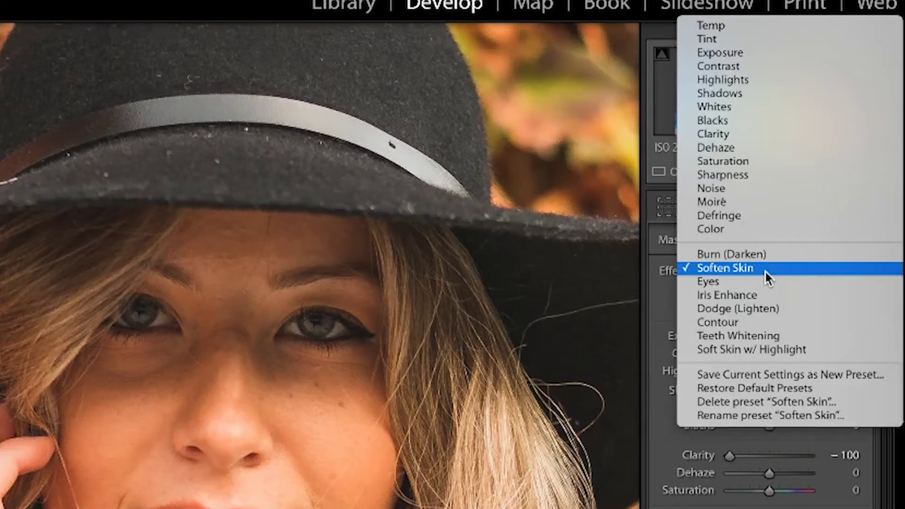
{"action": "left_click", "coordinate": [764, 271]}
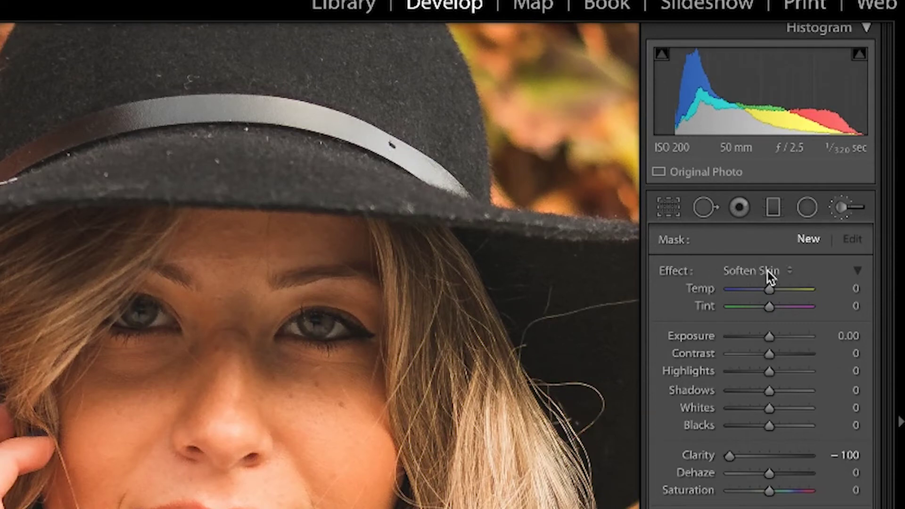
{"action": "left_click", "coordinate": [767, 273]}
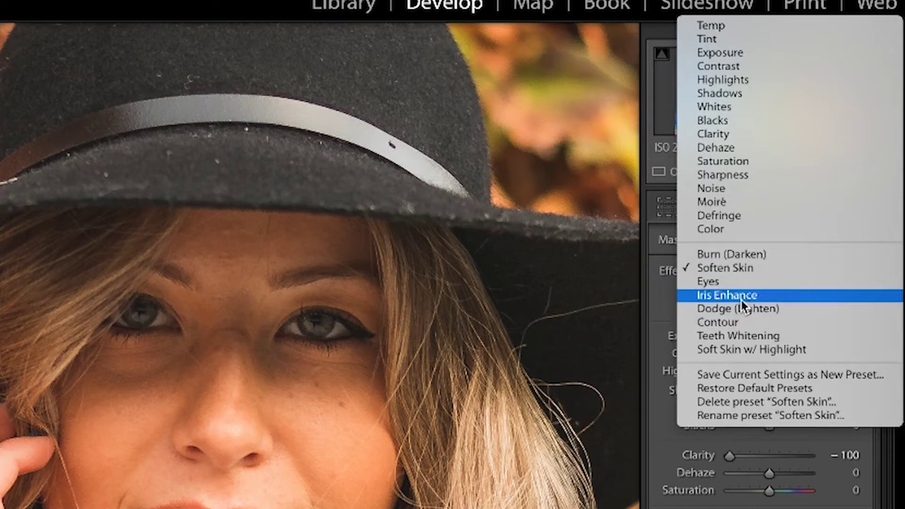
{"action": "left_click", "coordinate": [742, 273]}
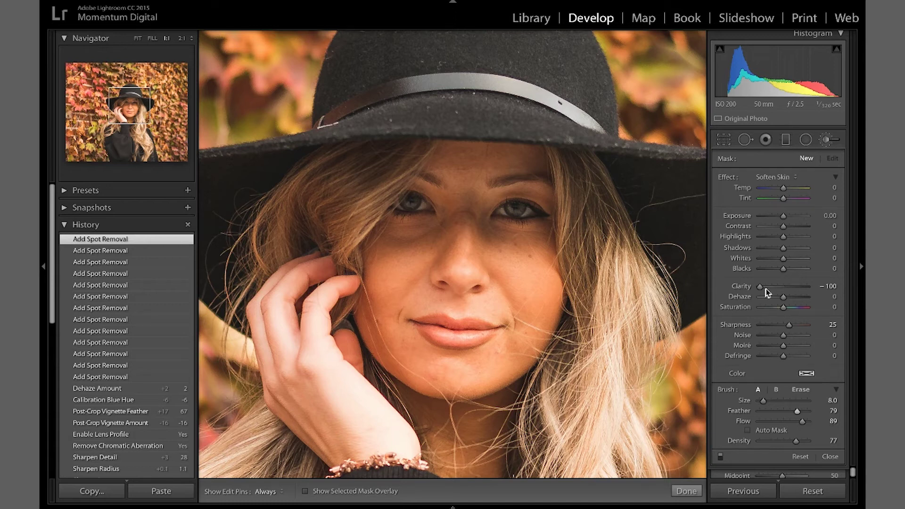
{"action": "left_click_drag", "start_coordinate": [759, 290], "coordinate": [762, 290]}
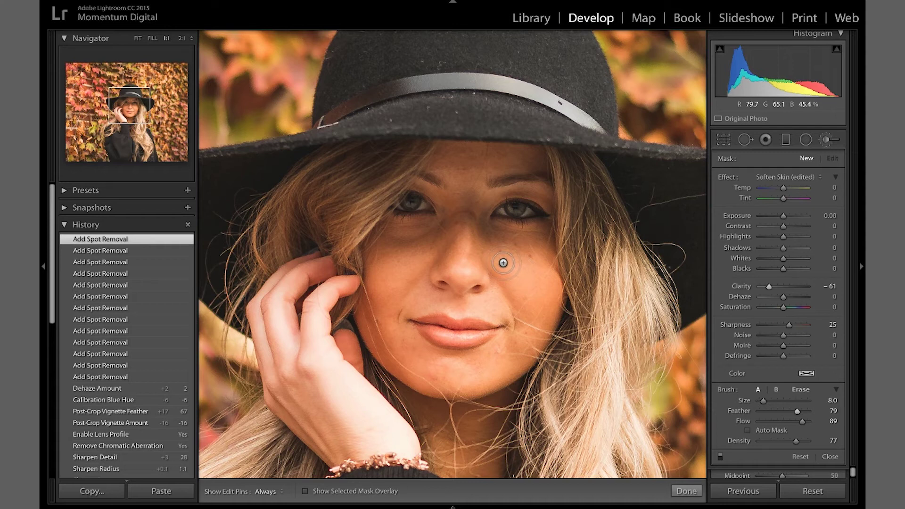
Paint the skin softening under both eyes with the mask overlay shown and edit pins hidden, using brush size 8 and then 5.
{"action": "key", "text": "o"}
{"action": "key", "text": "h"}
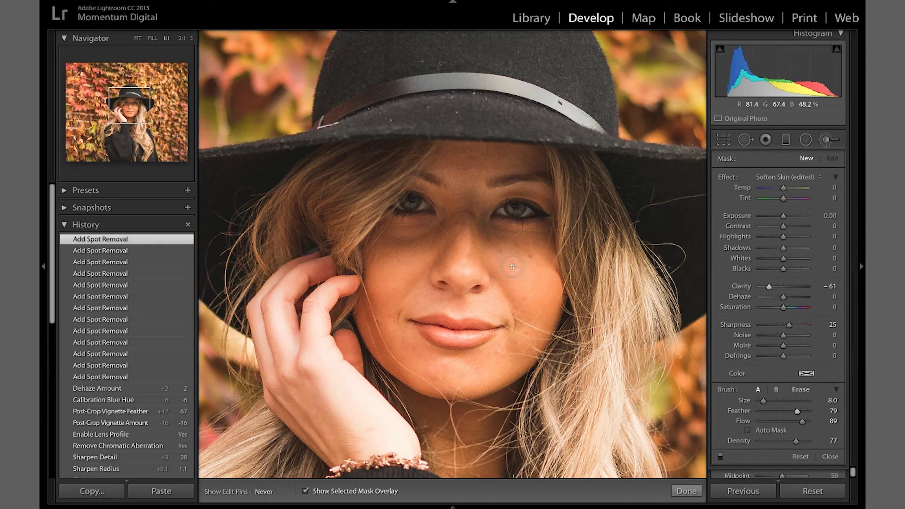
{"action": "left_click_drag", "start_coordinate": [498, 254], "coordinate": [526, 246]}
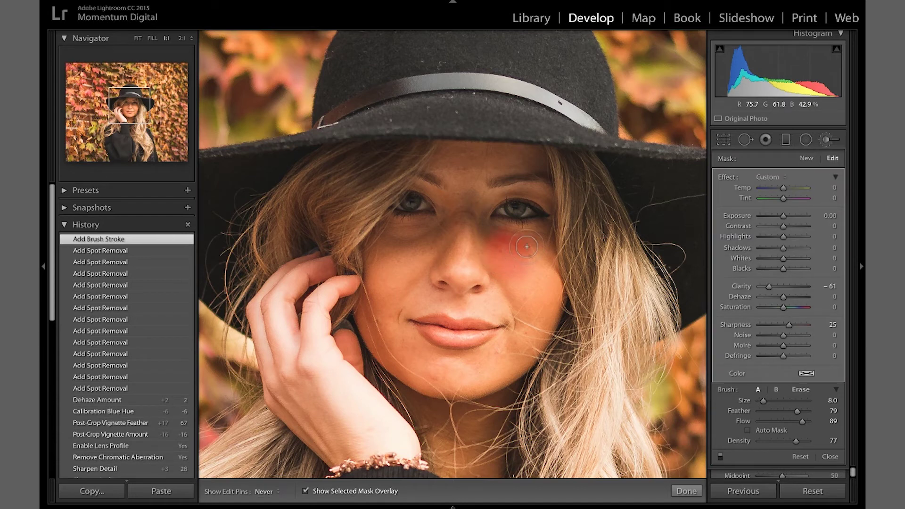
{"action": "key", "text": "h"}
{"action": "scroll", "coordinate": [535, 240], "scroll_direction": "down", "scroll_amount": 3}
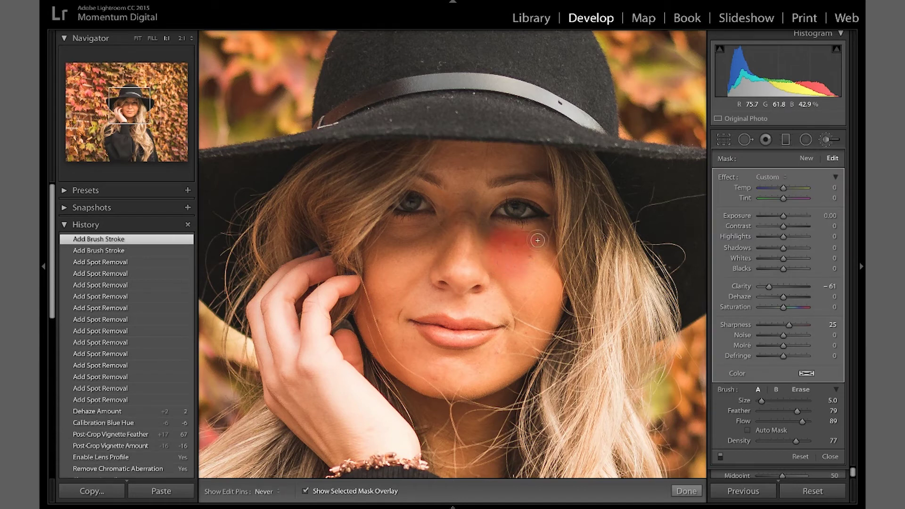
{"action": "mouse_move", "coordinate": [499, 240]}
{"action": "left_mouse_down"}
{"action": "mouse_move", "coordinate": [535, 238]}
{"action": "mouse_move", "coordinate": [485, 238]}
{"action": "mouse_move", "coordinate": [476, 223]}
{"action": "mouse_move", "coordinate": [479, 249]}
{"action": "mouse_move", "coordinate": [461, 219]}
{"action": "mouse_move", "coordinate": [454, 237]}
{"action": "mouse_move", "coordinate": [463, 218]}
{"action": "mouse_move", "coordinate": [437, 243]}
{"action": "mouse_move", "coordinate": [450, 228]}
{"action": "mouse_move", "coordinate": [425, 239]}
{"action": "mouse_move", "coordinate": [450, 225]}
{"action": "mouse_move", "coordinate": [391, 235]}
{"action": "mouse_move", "coordinate": [429, 237]}
{"action": "mouse_move", "coordinate": [390, 237]}
{"action": "mouse_move", "coordinate": [431, 249]}
{"action": "mouse_move", "coordinate": [392, 227]}
{"action": "left_mouse_up"}
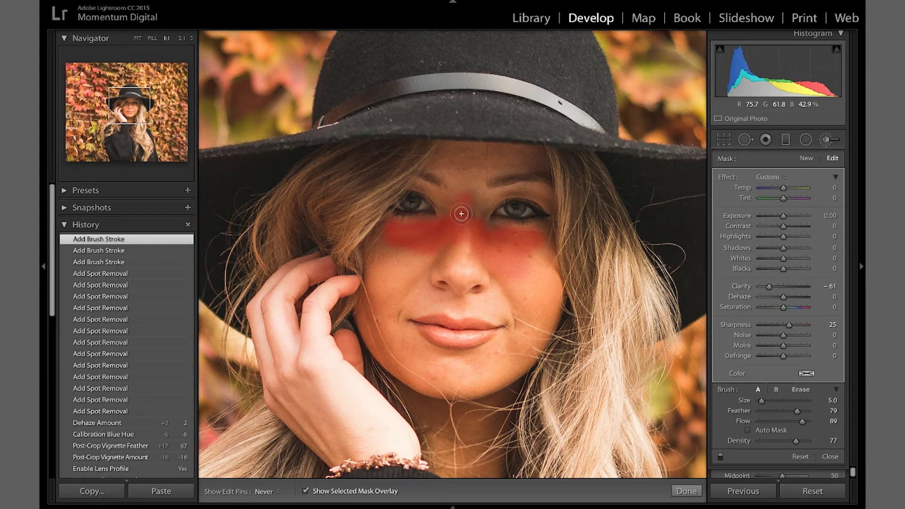
Paint the skin softening over the forehead, nose, cheeks and chin, leaving out the eyes and lips, and show the edit pins again.
{"action": "mouse_move", "coordinate": [460, 192]}
{"action": "left_mouse_down"}
{"action": "mouse_move", "coordinate": [460, 171]}
{"action": "mouse_move", "coordinate": [459, 203]}
{"action": "mouse_move", "coordinate": [457, 179]}
{"action": "mouse_move", "coordinate": [464, 202]}
{"action": "mouse_move", "coordinate": [477, 196]}
{"action": "mouse_move", "coordinate": [474, 215]}
{"action": "mouse_move", "coordinate": [471, 154]}
{"action": "mouse_move", "coordinate": [457, 154]}
{"action": "mouse_move", "coordinate": [508, 163]}
{"action": "mouse_move", "coordinate": [444, 163]}
{"action": "mouse_move", "coordinate": [453, 170]}
{"action": "mouse_move", "coordinate": [442, 167]}
{"action": "mouse_move", "coordinate": [447, 150]}
{"action": "mouse_move", "coordinate": [527, 159]}
{"action": "mouse_move", "coordinate": [509, 163]}
{"action": "mouse_move", "coordinate": [531, 156]}
{"action": "mouse_move", "coordinate": [494, 155]}
{"action": "left_mouse_up"}
{"action": "mouse_move", "coordinate": [491, 232]}
{"action": "left_mouse_down"}
{"action": "mouse_move", "coordinate": [552, 290]}
{"action": "mouse_move", "coordinate": [515, 289]}
{"action": "mouse_move", "coordinate": [531, 330]}
{"action": "mouse_move", "coordinate": [510, 358]}
{"action": "mouse_move", "coordinate": [441, 368]}
{"action": "mouse_move", "coordinate": [500, 347]}
{"action": "left_mouse_up"}
{"action": "mouse_move", "coordinate": [439, 382]}
{"action": "left_mouse_down"}
{"action": "mouse_move", "coordinate": [463, 381]}
{"action": "mouse_move", "coordinate": [523, 357]}
{"action": "mouse_move", "coordinate": [484, 379]}
{"action": "mouse_move", "coordinate": [542, 316]}
{"action": "mouse_move", "coordinate": [552, 291]}
{"action": "mouse_move", "coordinate": [511, 357]}
{"action": "mouse_move", "coordinate": [407, 362]}
{"action": "mouse_move", "coordinate": [377, 314]}
{"action": "mouse_move", "coordinate": [381, 322]}
{"action": "mouse_move", "coordinate": [370, 335]}
{"action": "mouse_move", "coordinate": [427, 380]}
{"action": "mouse_move", "coordinate": [406, 349]}
{"action": "mouse_move", "coordinate": [434, 360]}
{"action": "mouse_move", "coordinate": [392, 322]}
{"action": "mouse_move", "coordinate": [396, 256]}
{"action": "mouse_move", "coordinate": [383, 263]}
{"action": "mouse_move", "coordinate": [378, 294]}
{"action": "mouse_move", "coordinate": [408, 259]}
{"action": "mouse_move", "coordinate": [392, 245]}
{"action": "mouse_move", "coordinate": [407, 277]}
{"action": "mouse_move", "coordinate": [415, 271]}
{"action": "mouse_move", "coordinate": [418, 296]}
{"action": "mouse_move", "coordinate": [418, 278]}
{"action": "mouse_move", "coordinate": [409, 298]}
{"action": "mouse_move", "coordinate": [481, 305]}
{"action": "mouse_move", "coordinate": [499, 289]}
{"action": "mouse_move", "coordinate": [485, 308]}
{"action": "mouse_move", "coordinate": [508, 311]}
{"action": "left_mouse_up"}
{"action": "mouse_move", "coordinate": [467, 278]}
{"action": "left_mouse_down"}
{"action": "mouse_move", "coordinate": [461, 242]}
{"action": "mouse_move", "coordinate": [452, 250]}
{"action": "mouse_move", "coordinate": [445, 267]}
{"action": "mouse_move", "coordinate": [466, 273]}
{"action": "left_mouse_up"}
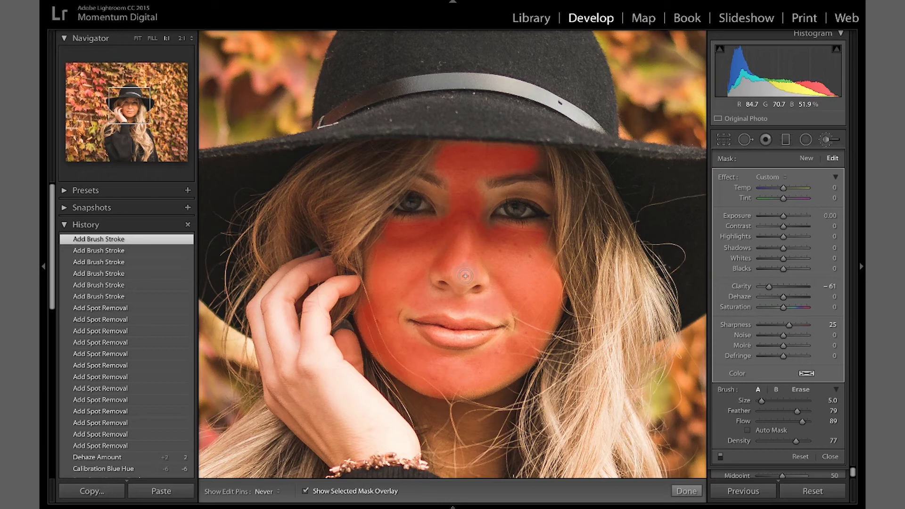
{"action": "mouse_move", "coordinate": [470, 227]}
{"action": "left_mouse_down"}
{"action": "mouse_move", "coordinate": [473, 200]}
{"action": "mouse_move", "coordinate": [473, 214]}
{"action": "left_mouse_up"}
{"action": "key", "text": "h"}
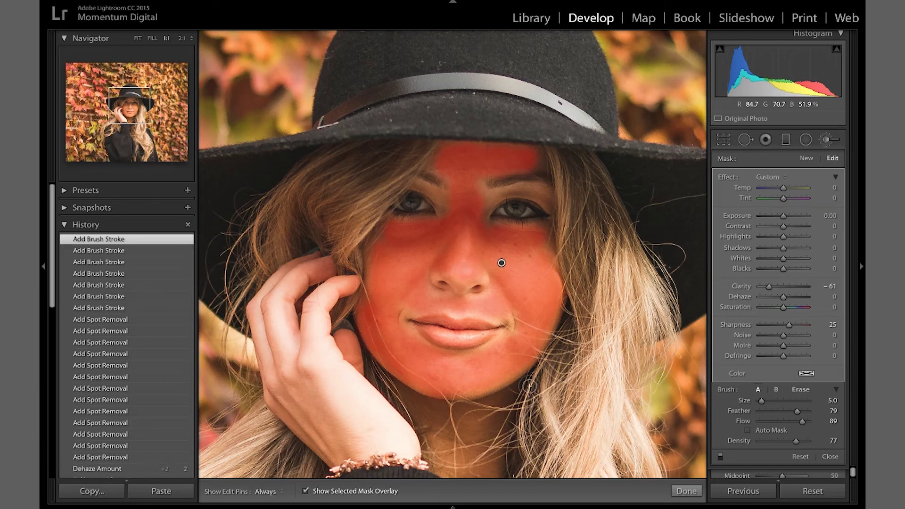
Compare the softened face with its before version while the mask overlay is hidden.
{"action": "mouse_move", "coordinate": [645, 452]}
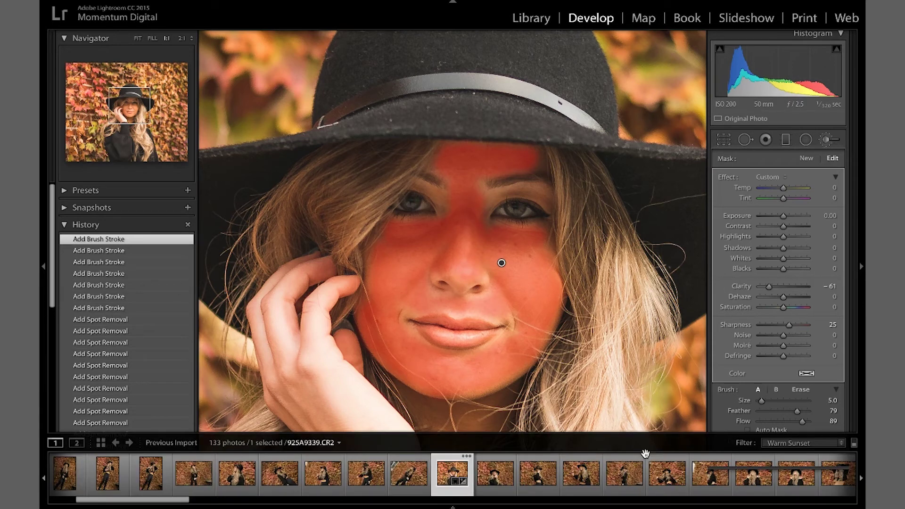
{"action": "key", "text": "o"}
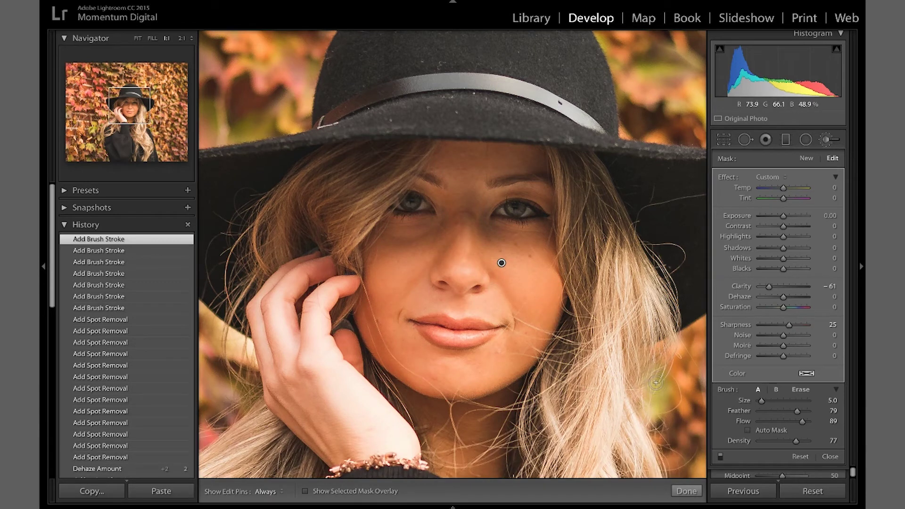
{"action": "key", "text": "backslash"}
{"action": "key", "text": "backslash"}
{"action": "key", "text": "backslash"}
{"action": "key", "text": "backslash"}
{"action": "key", "text": "o"}
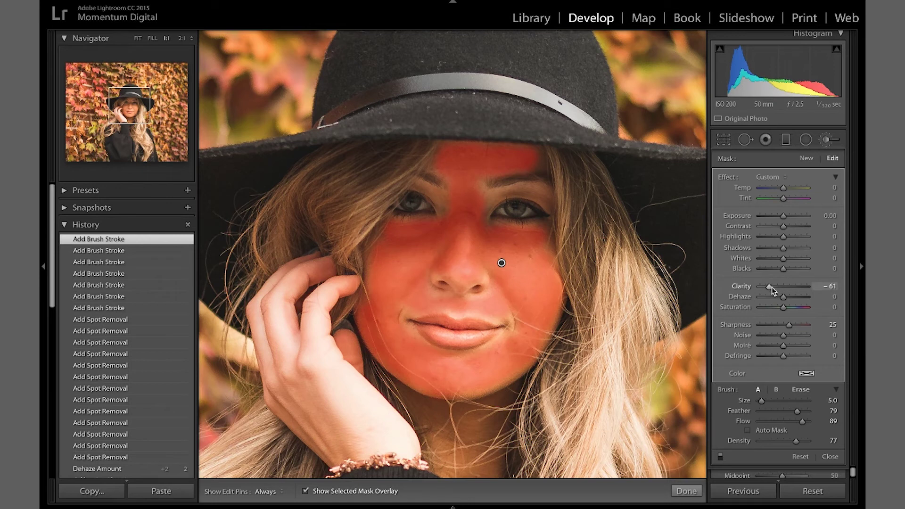
Lower the face mask's clarity further, finish the brush adjustment and check the skin in the full photo and at 1:1.
{"action": "left_click_drag", "start_coordinate": [769, 288], "coordinate": [762, 288]}
{"action": "left_click", "coordinate": [686, 490]}
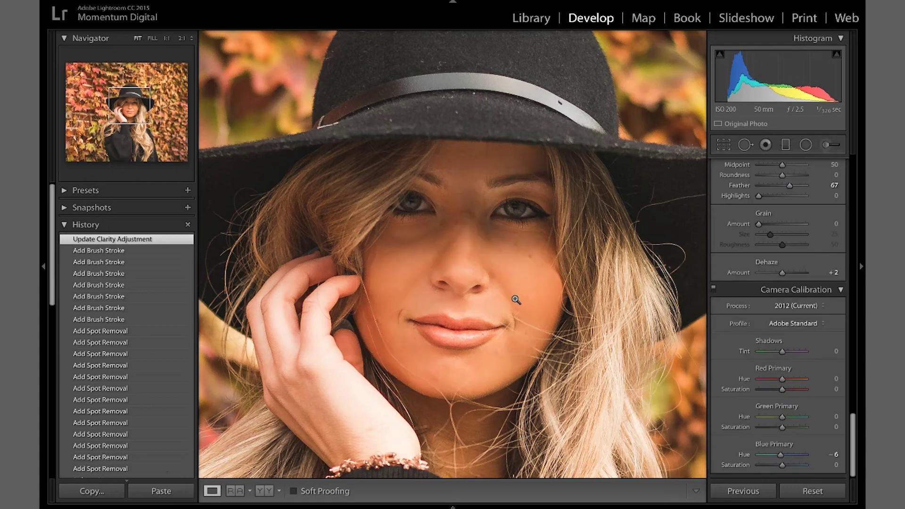
{"action": "left_click", "coordinate": [512, 303]}
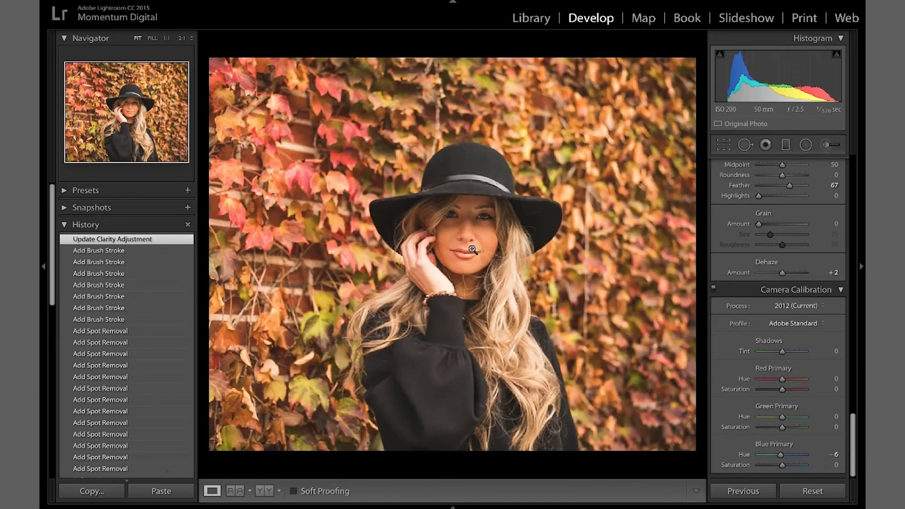
{"action": "left_click", "coordinate": [471, 216]}
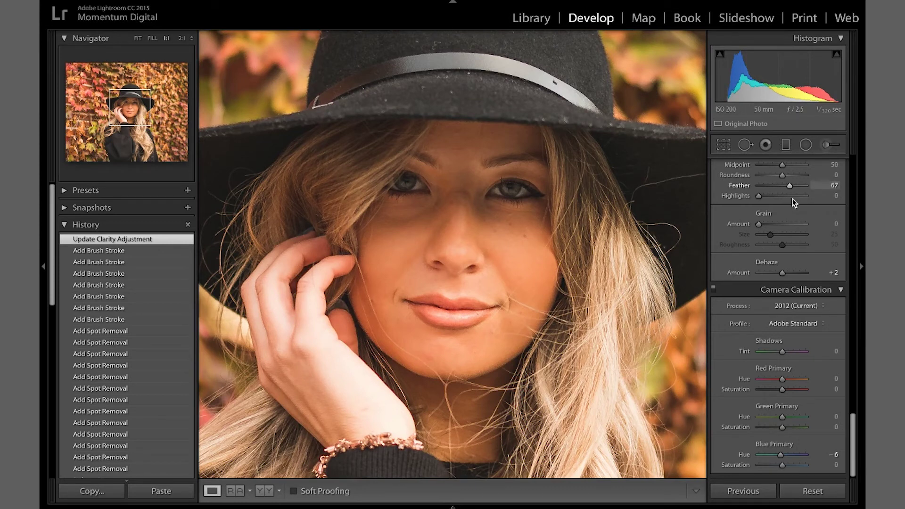
Start a new Adjustment Brush with the Iris Enhance preset and set its highlights to 16.
{"action": "left_click", "coordinate": [830, 146]}
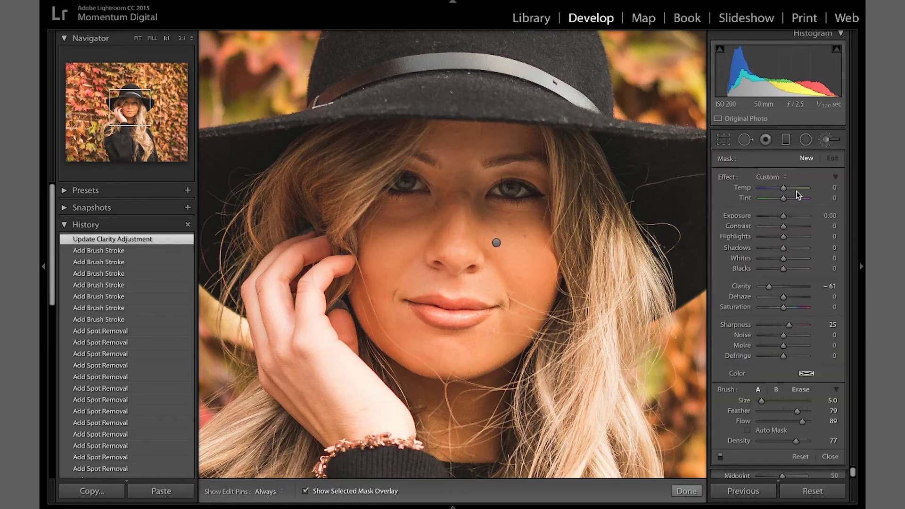
{"action": "left_click", "coordinate": [768, 177]}
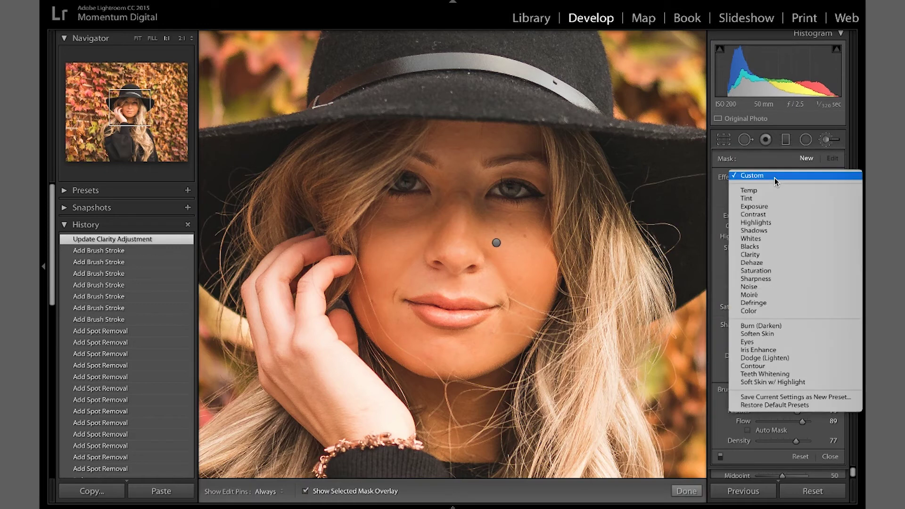
{"action": "left_click", "coordinate": [765, 350]}
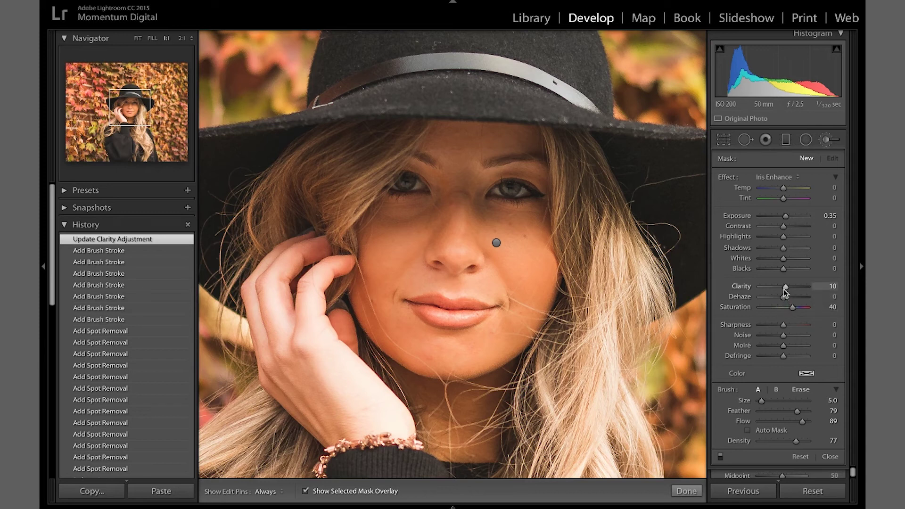
{"action": "left_click_drag", "start_coordinate": [785, 238], "coordinate": [789, 237]}
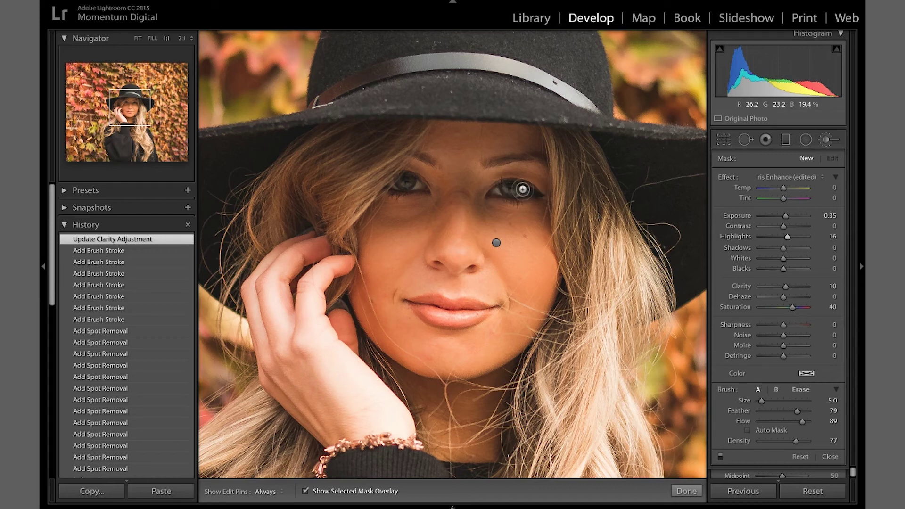
Paint the iris enhancement over the woman's left eye at 2:1 magnification and check it with the mask overlay off.
{"action": "left_click", "coordinate": [180, 40]}
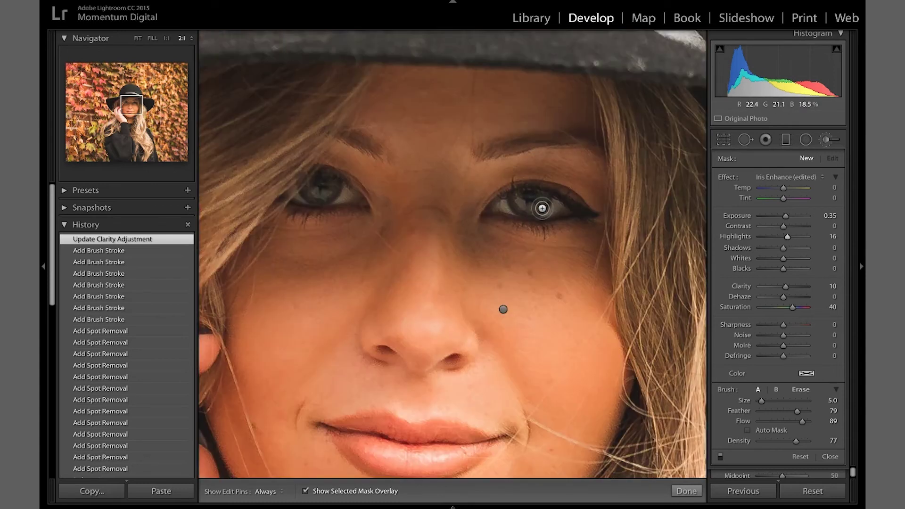
{"action": "key", "text": "h"}
{"action": "mouse_move", "coordinate": [527, 208]}
{"action": "left_mouse_down"}
{"action": "mouse_move", "coordinate": [554, 207]}
{"action": "mouse_move", "coordinate": [500, 206]}
{"action": "mouse_move", "coordinate": [564, 210]}
{"action": "mouse_move", "coordinate": [543, 206]}
{"action": "left_mouse_up"}
{"action": "key", "text": "h"}
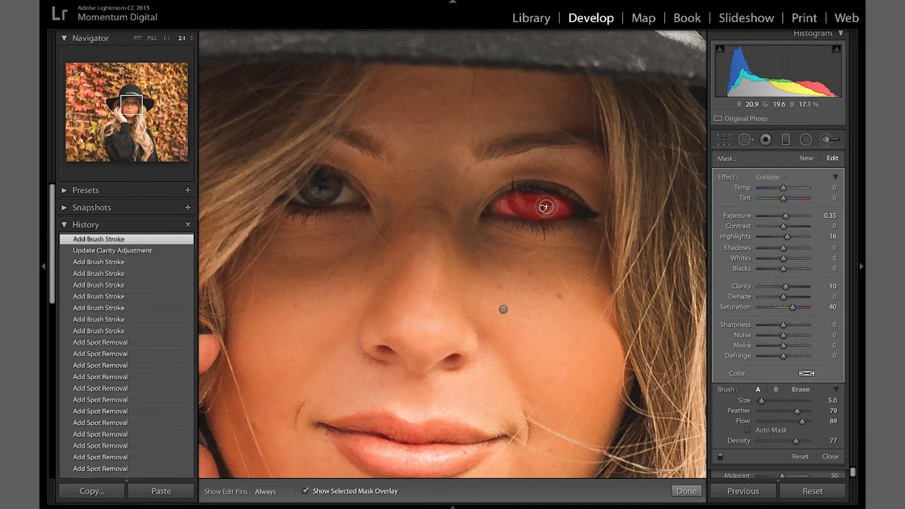
{"action": "key", "text": "o"}
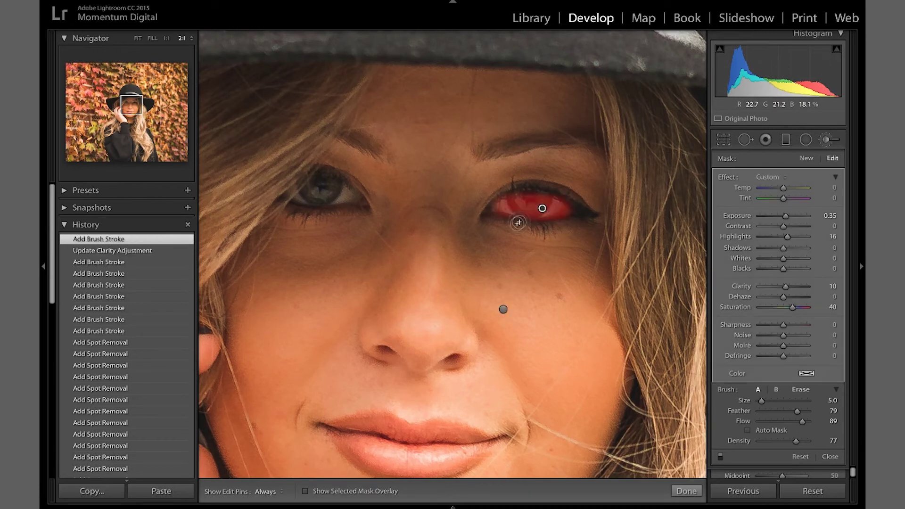
{"action": "key", "text": "o"}
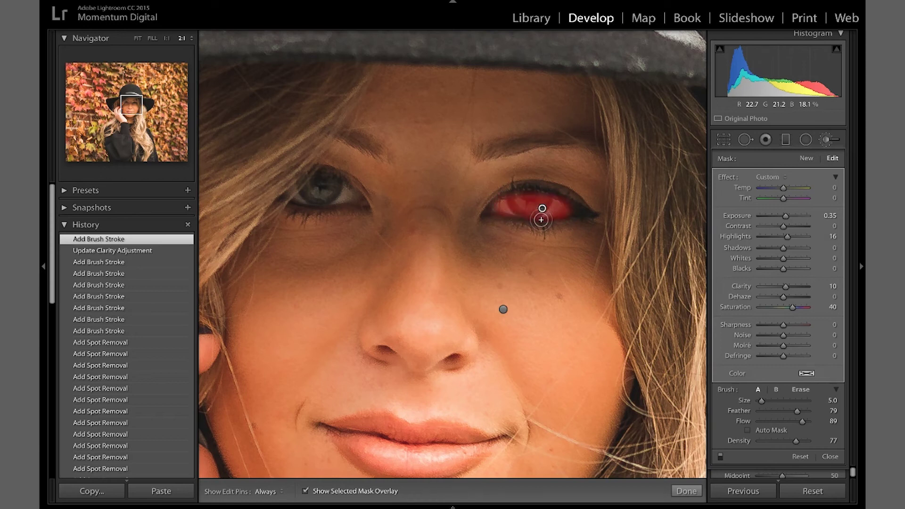
{"action": "key", "text": "o"}
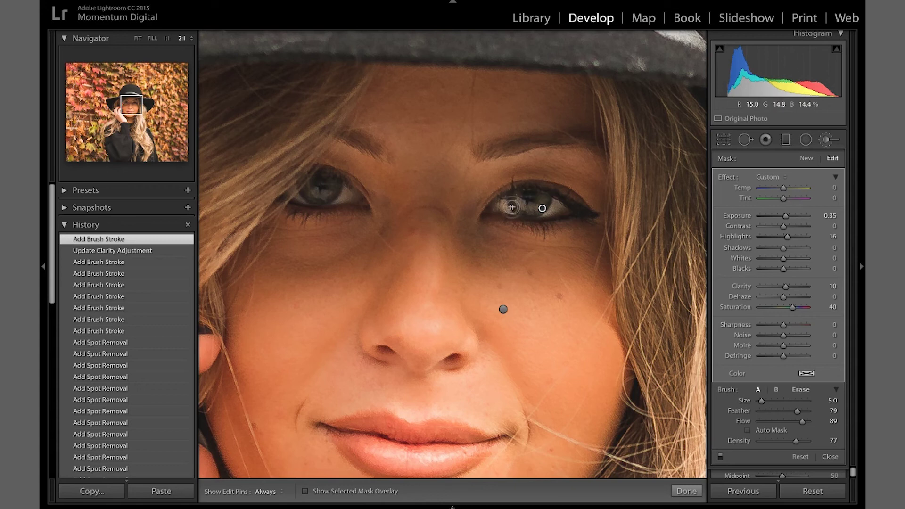
Paint the iris enhancement over the woman's right eye with the same size 5 brush and show the mask overlay.
{"action": "key", "text": "h"}
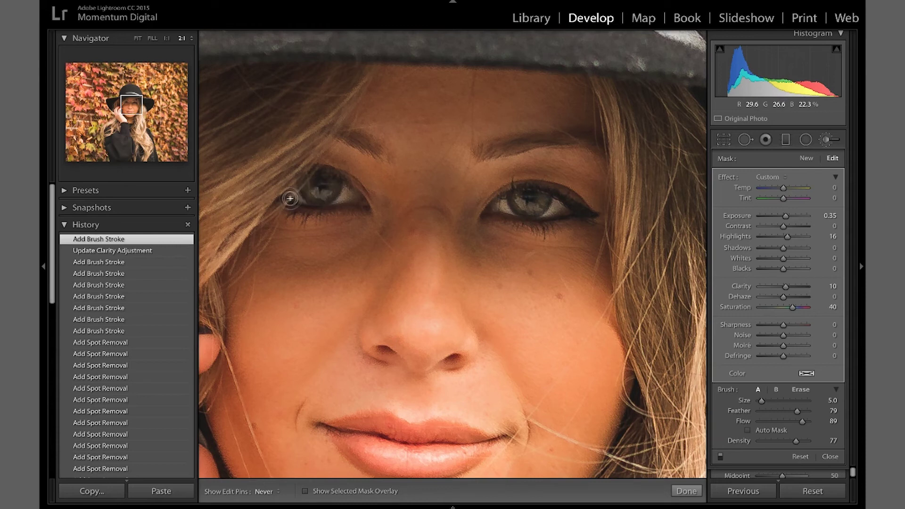
{"action": "mouse_move", "coordinate": [328, 190]}
{"action": "left_mouse_down"}
{"action": "mouse_move", "coordinate": [347, 196]}
{"action": "mouse_move", "coordinate": [306, 188]}
{"action": "mouse_move", "coordinate": [317, 192]}
{"action": "left_mouse_up"}
{"action": "key", "text": "h"}
{"action": "key", "text": "o"}
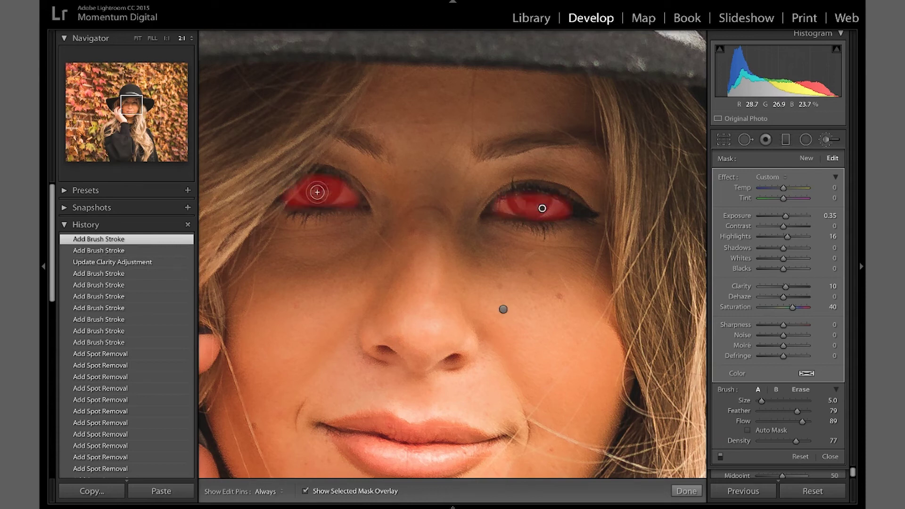
Hide the mask overlay, raise the eye mask's exposure to 0.64 and finish the brush adjustment.
{"action": "key", "text": "o"}
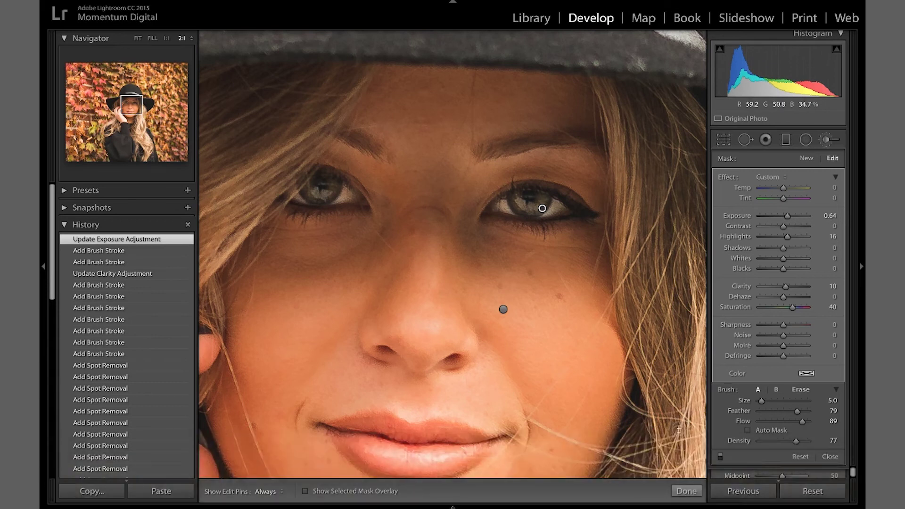
{"action": "left_click", "coordinate": [686, 490]}
{"action": "left_click", "coordinate": [592, 298]}
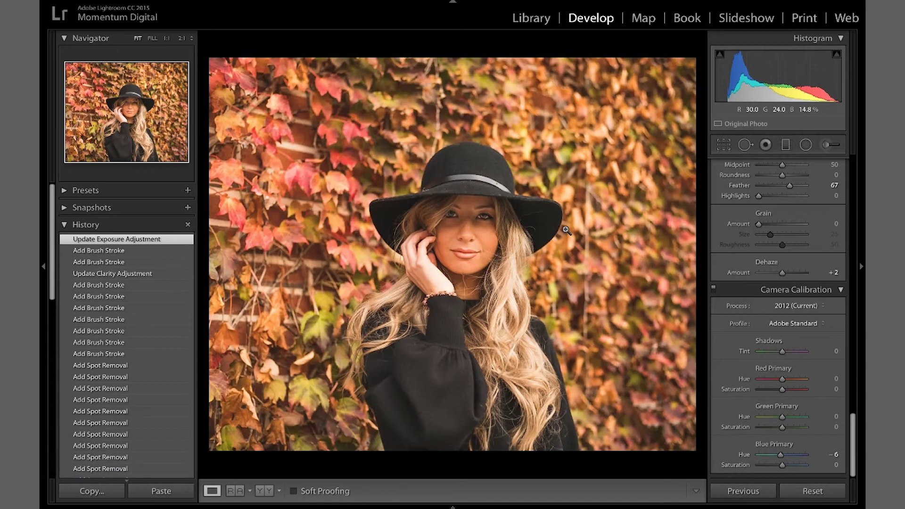
{"action": "scroll", "coordinate": [799, 225], "scroll_direction": "up", "scroll_amount": 3}
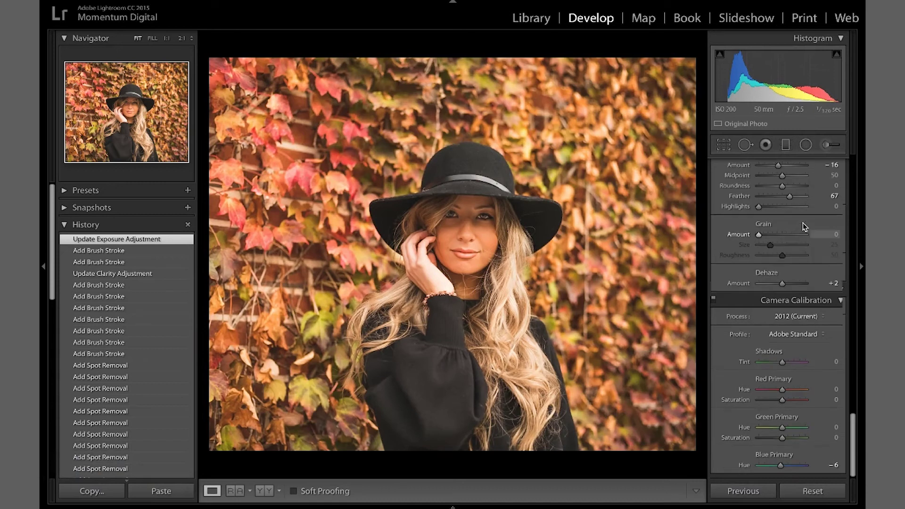
Fine-tune the eye brush mask's exposure to about 0.59 and adjust its saturation, and compare the photo with its unedited version.
{"action": "left_click", "coordinate": [829, 144]}
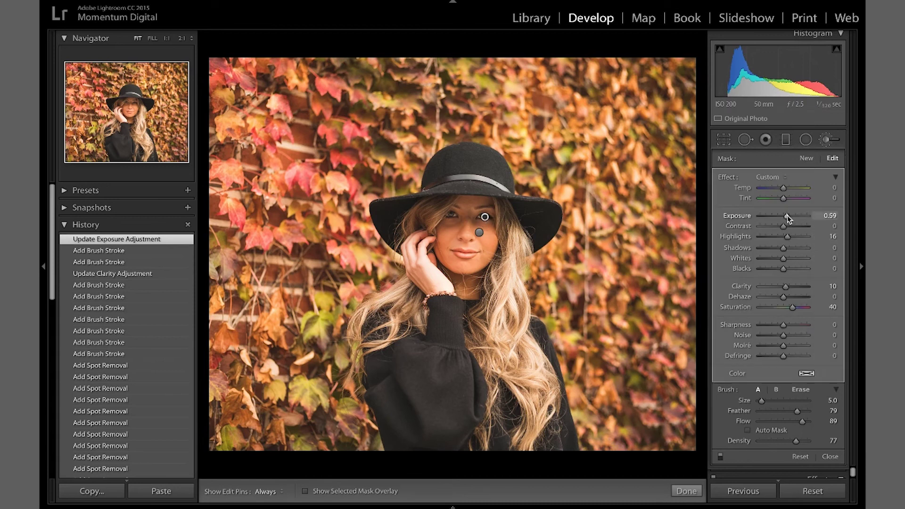
{"action": "left_click_drag", "start_coordinate": [787, 218], "coordinate": [787, 219]}
{"action": "left_click_drag", "start_coordinate": [792, 311], "coordinate": [793, 309]}
{"action": "left_click", "coordinate": [686, 491]}
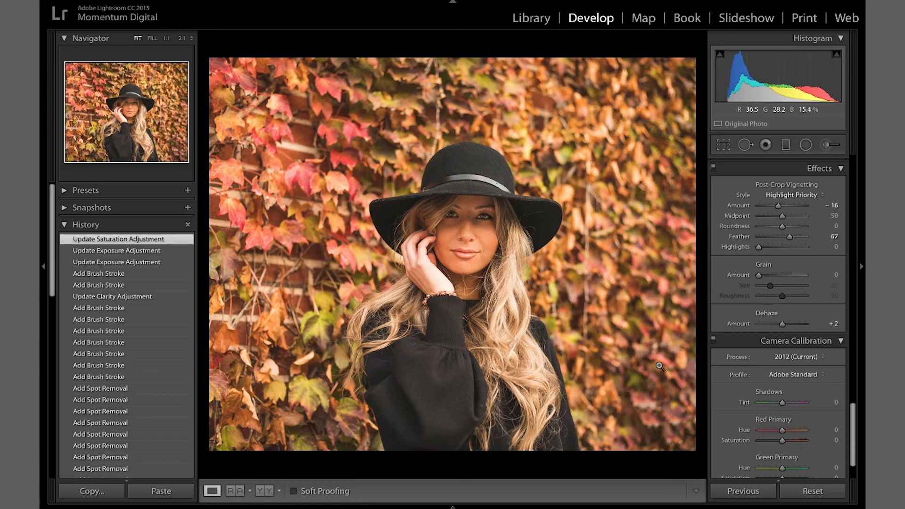
{"action": "key", "text": "backslash"}
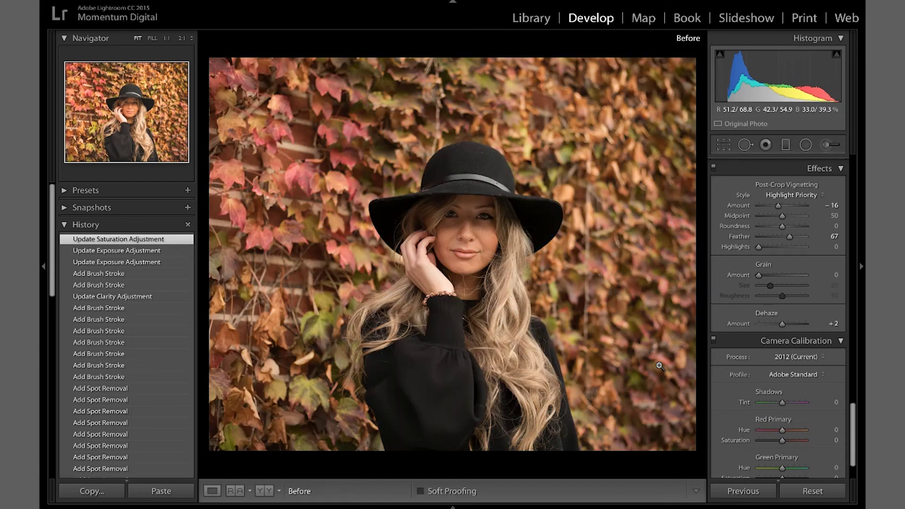
{"action": "key", "text": "backslash"}
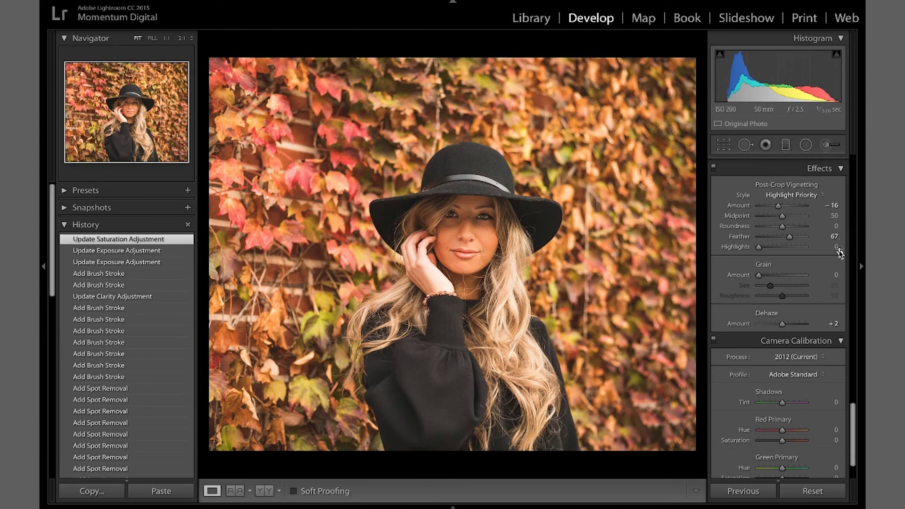
Heal two spots on the woman's chin at 1:1 magnification with Spot Removal at opacity 69, using sizes 23 and 37.
{"action": "scroll", "coordinate": [788, 342], "scroll_direction": "down", "scroll_amount": 3}
{"action": "scroll", "coordinate": [788, 342], "scroll_direction": "up", "scroll_amount": 6}
{"action": "scroll", "coordinate": [789, 342], "scroll_direction": "up", "scroll_amount": 8}
{"action": "scroll", "coordinate": [789, 342], "scroll_direction": "up", "scroll_amount": 1}
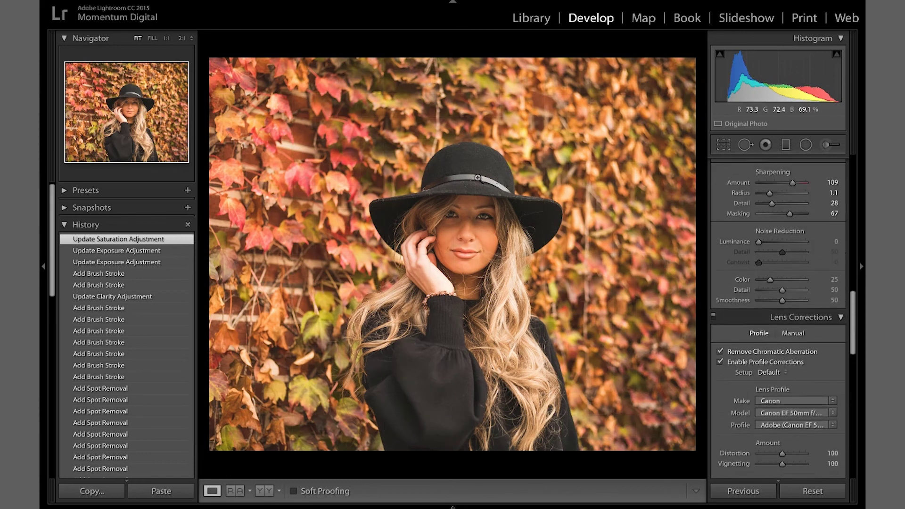
{"action": "left_click", "coordinate": [473, 233]}
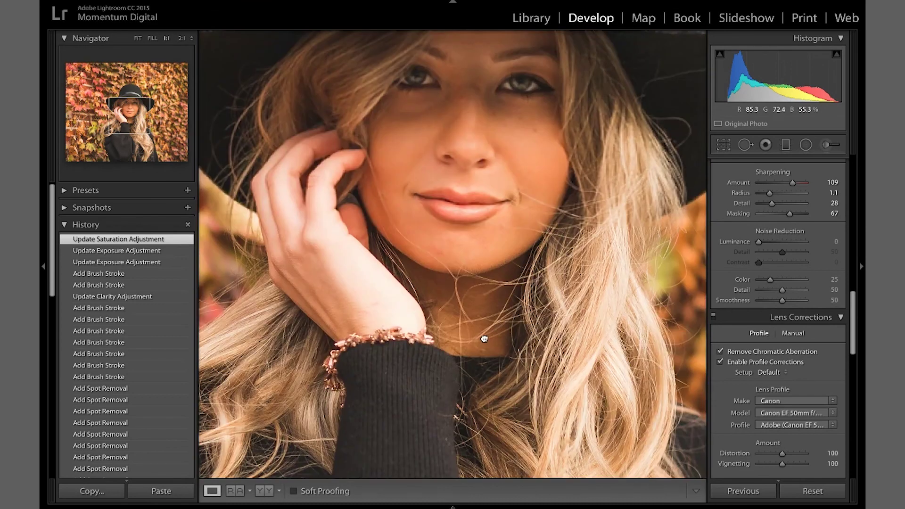
{"action": "scroll", "coordinate": [486, 330], "scroll_direction": "up", "scroll_amount": 3}
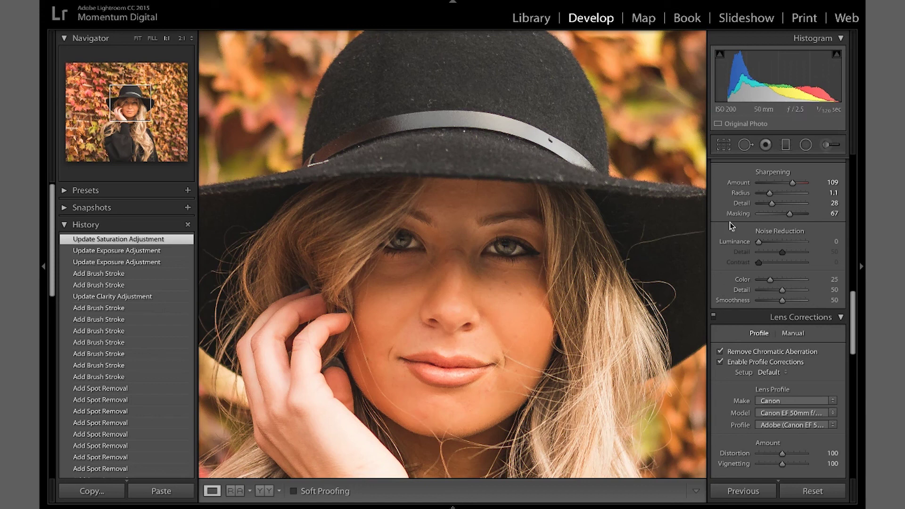
{"action": "left_click", "coordinate": [745, 144]}
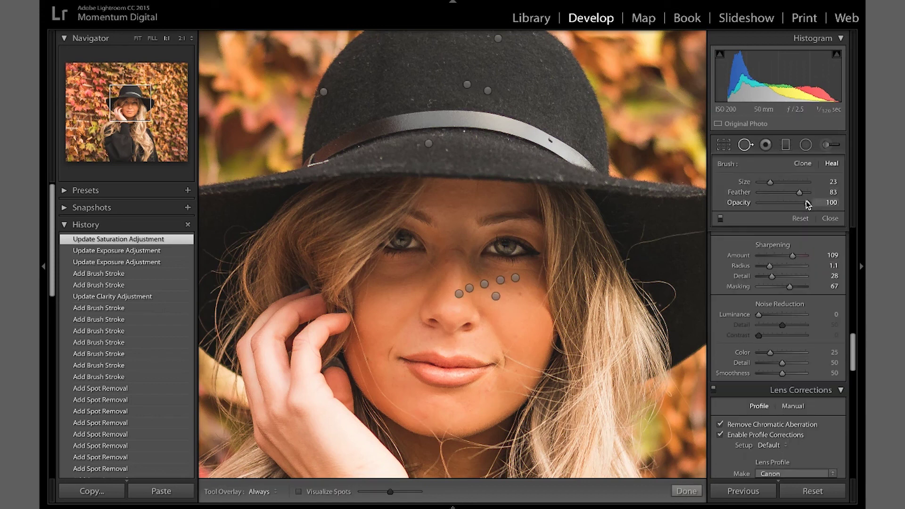
{"action": "left_click_drag", "start_coordinate": [807, 203], "coordinate": [795, 205]}
{"action": "left_click", "coordinate": [424, 414]}
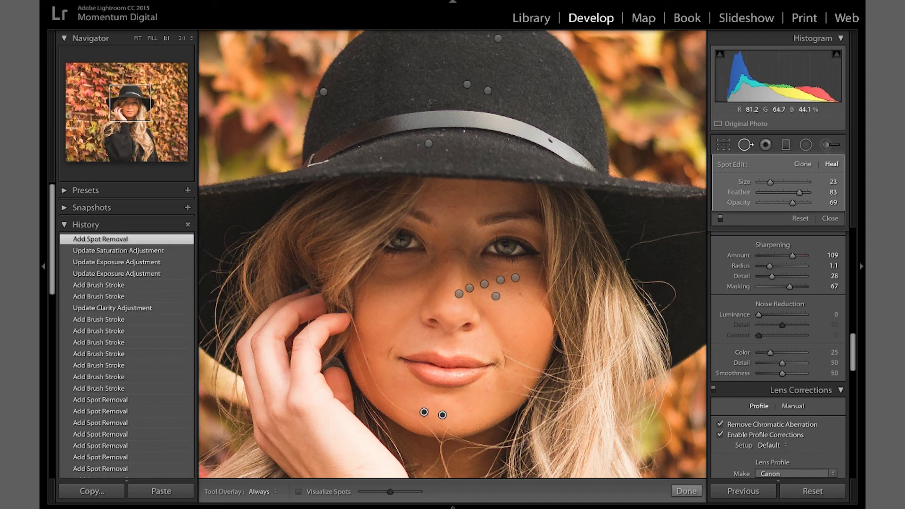
{"action": "key", "text": "Escape"}
{"action": "left_click_drag", "start_coordinate": [462, 403], "coordinate": [468, 402]}
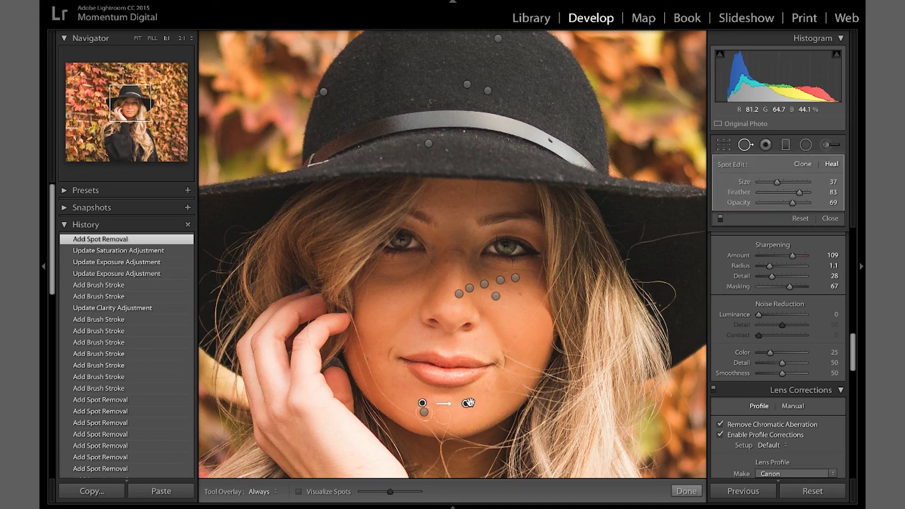
{"action": "left_click", "coordinate": [686, 491]}
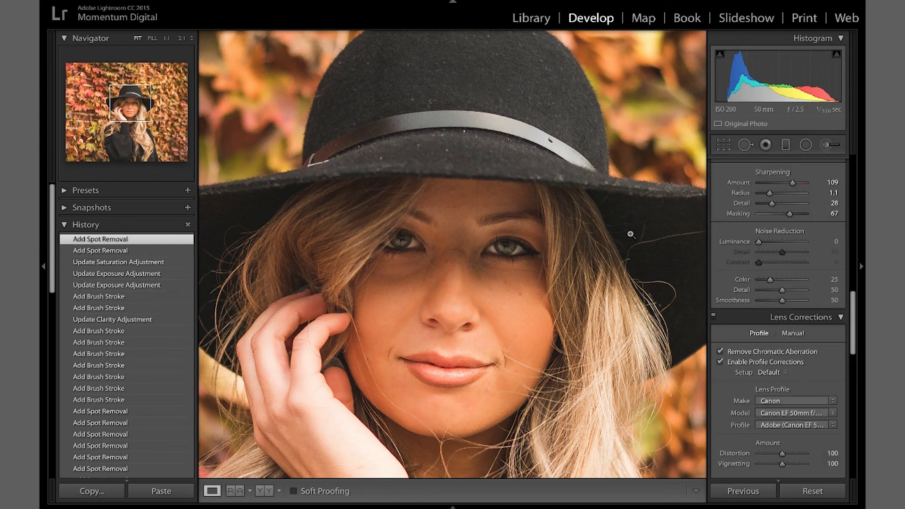
Fit the whole photo in view and raise its basic tone shadows to +100.
{"action": "left_click", "coordinate": [471, 307]}
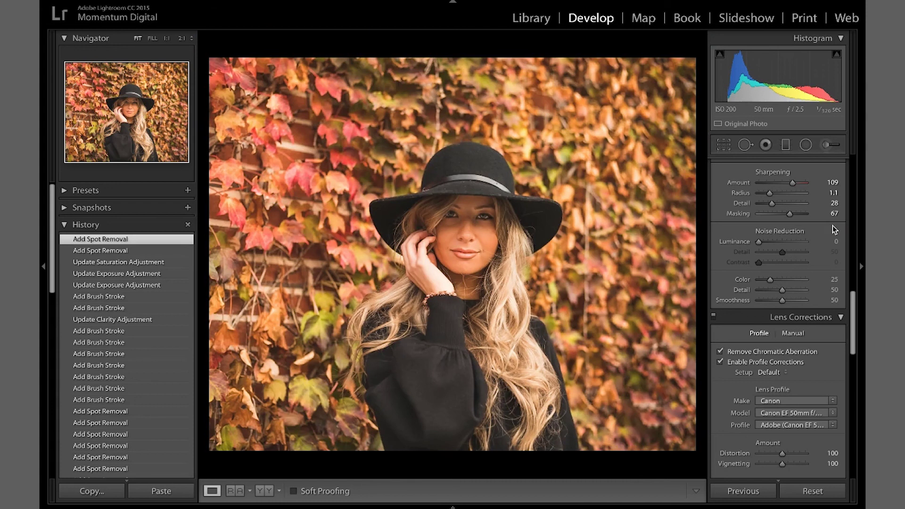
{"action": "scroll", "coordinate": [832, 225], "scroll_direction": "up", "scroll_amount": 10}
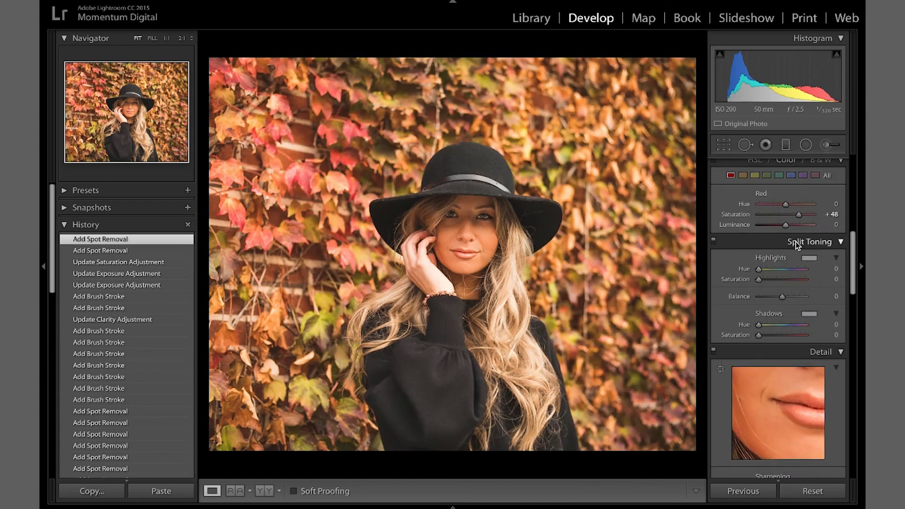
{"action": "scroll", "coordinate": [796, 241], "scroll_direction": "up", "scroll_amount": 8}
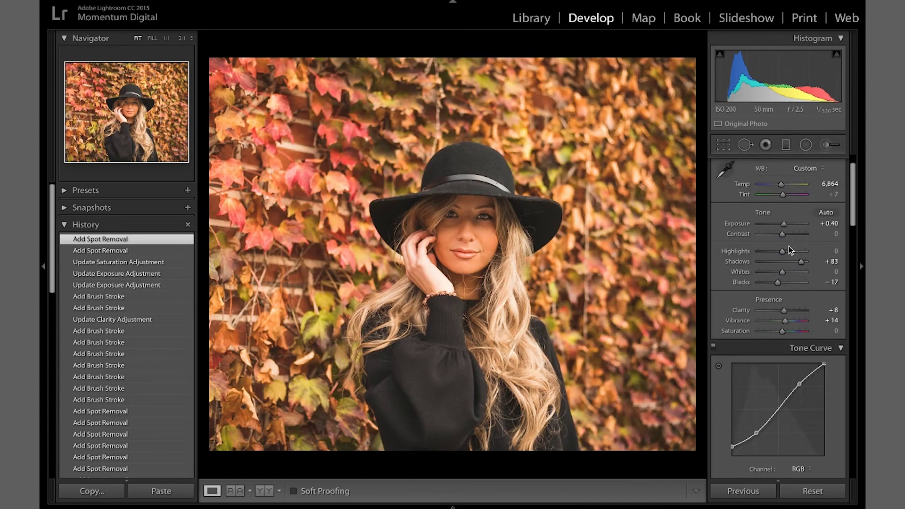
{"action": "left_click_drag", "start_coordinate": [801, 262], "coordinate": [805, 262]}
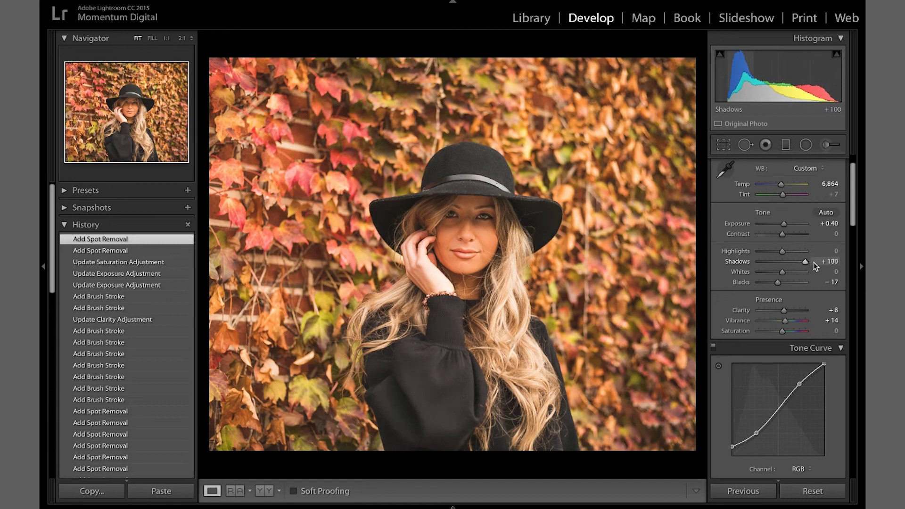
{"action": "left_click_drag", "start_coordinate": [814, 264], "coordinate": [815, 263]}
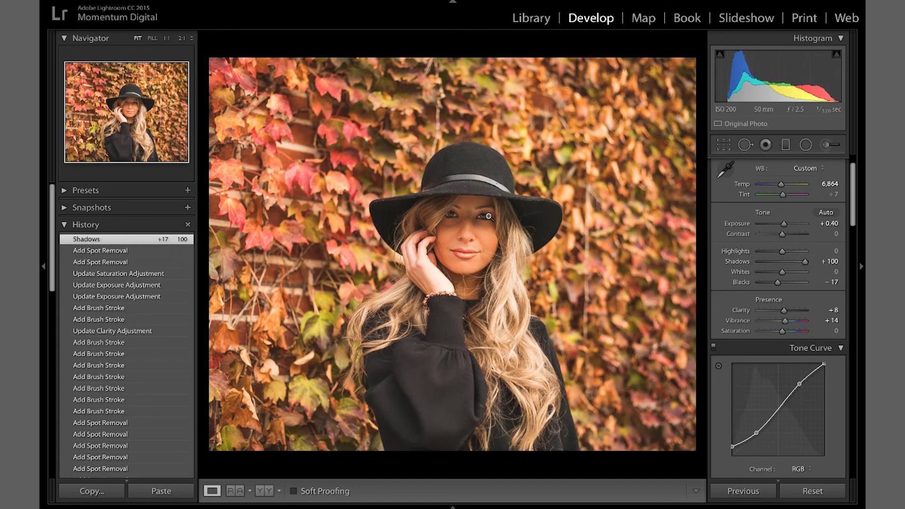